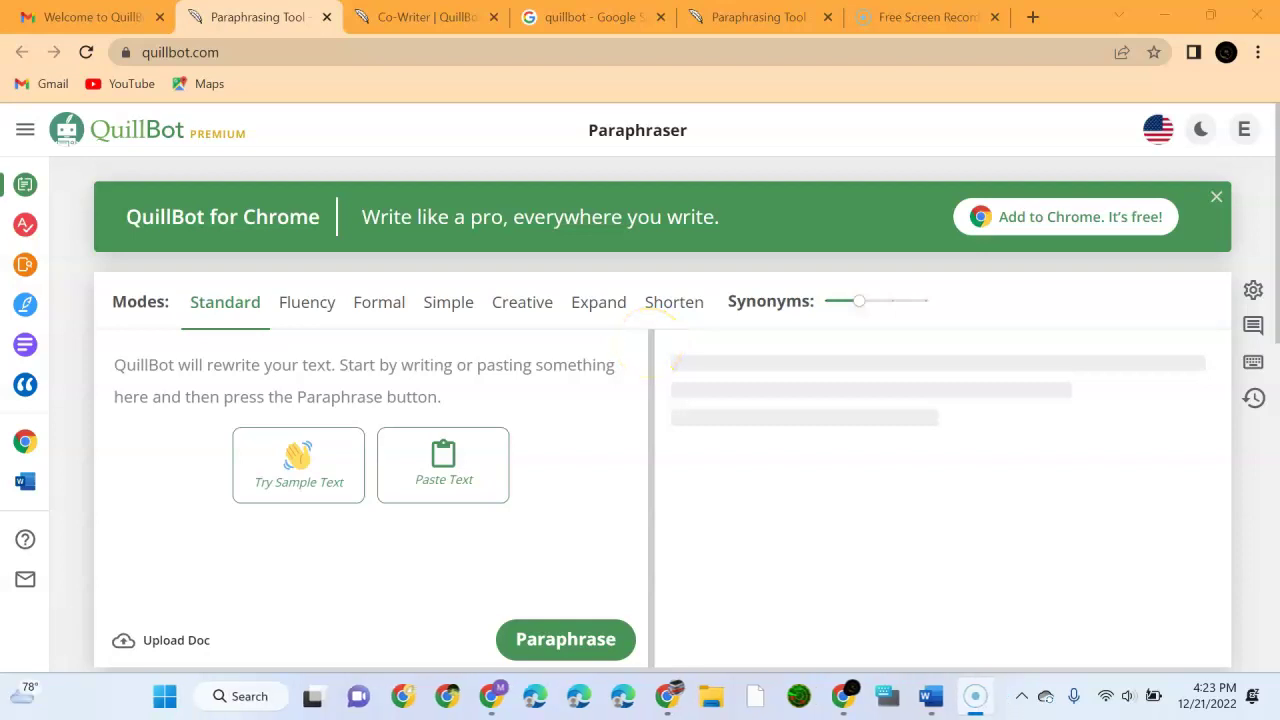
- View the QuillBot welcome email in Gmail, then return to QuillBot and open its Paraphraser tool
click(92, 16)
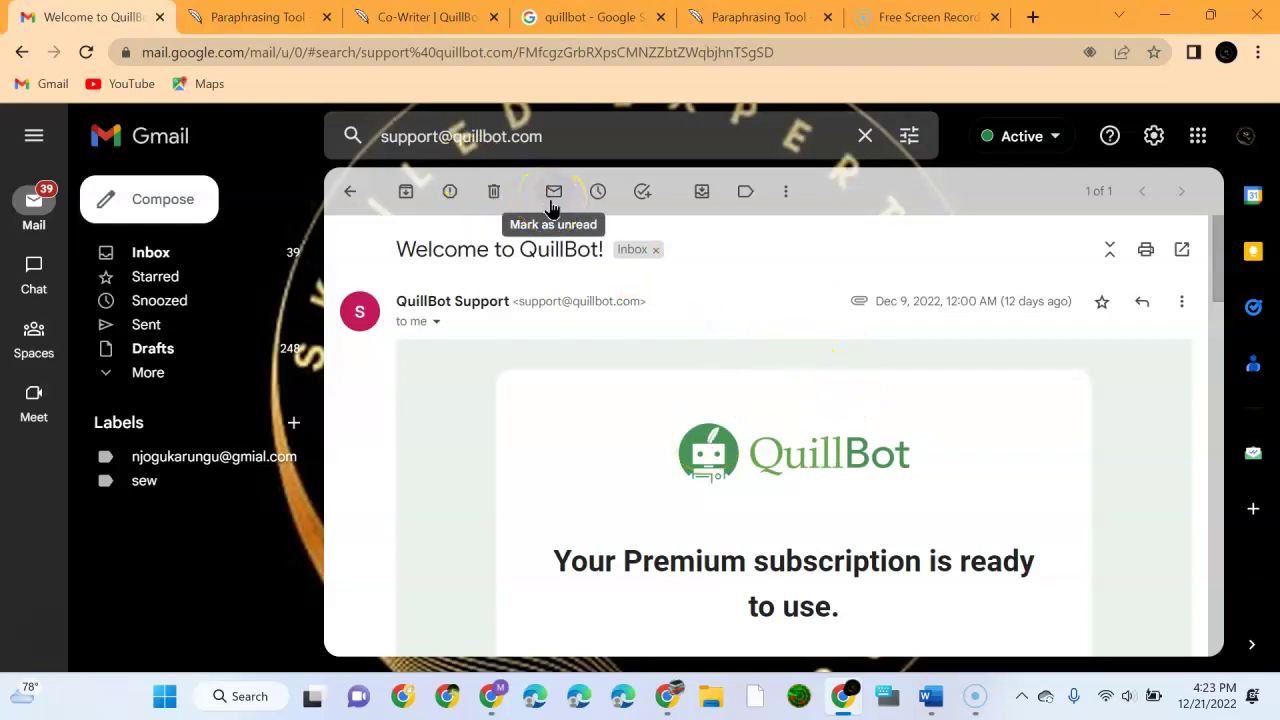
mouse_move(930, 696)
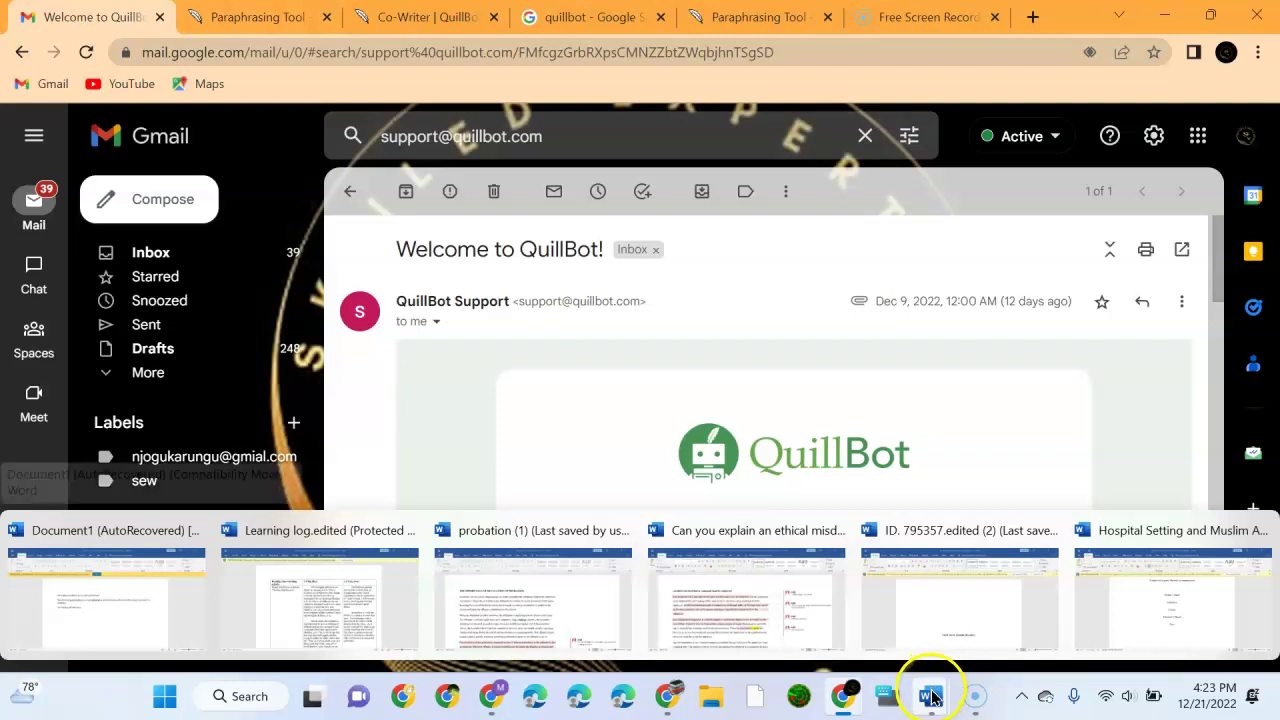
click(250, 17)
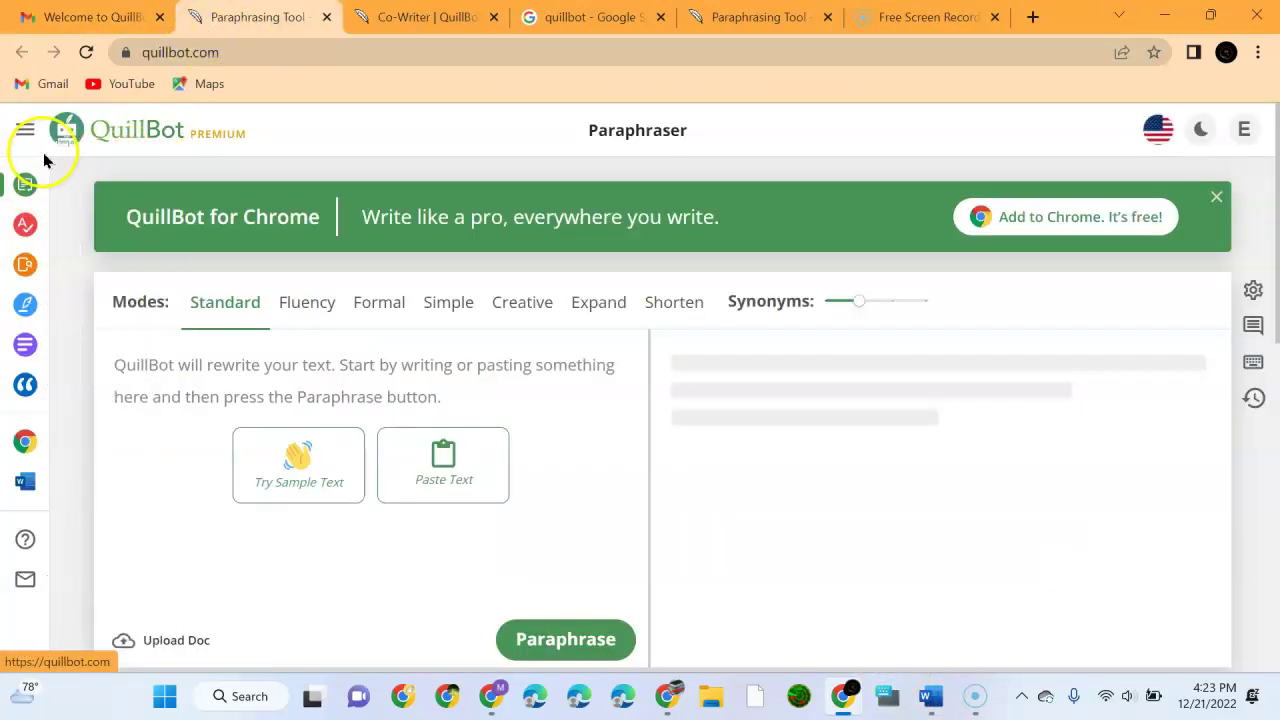
mouse_move(12, 201)
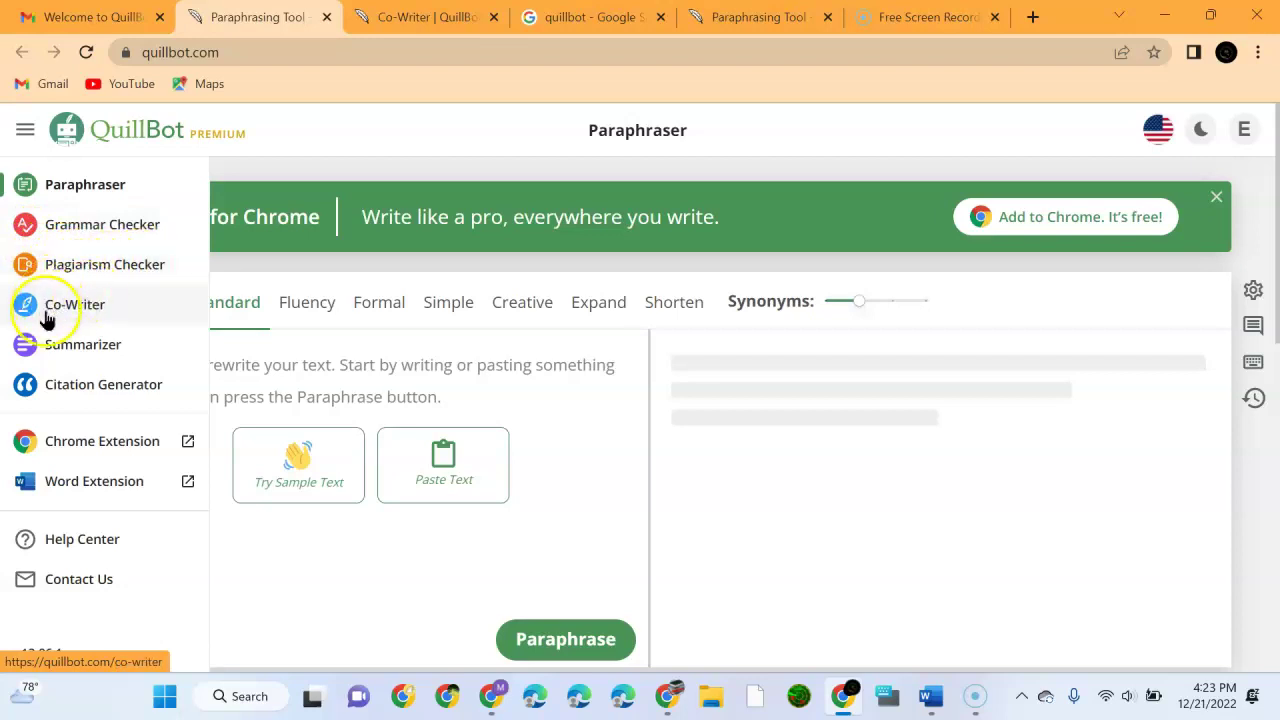
click(84, 185)
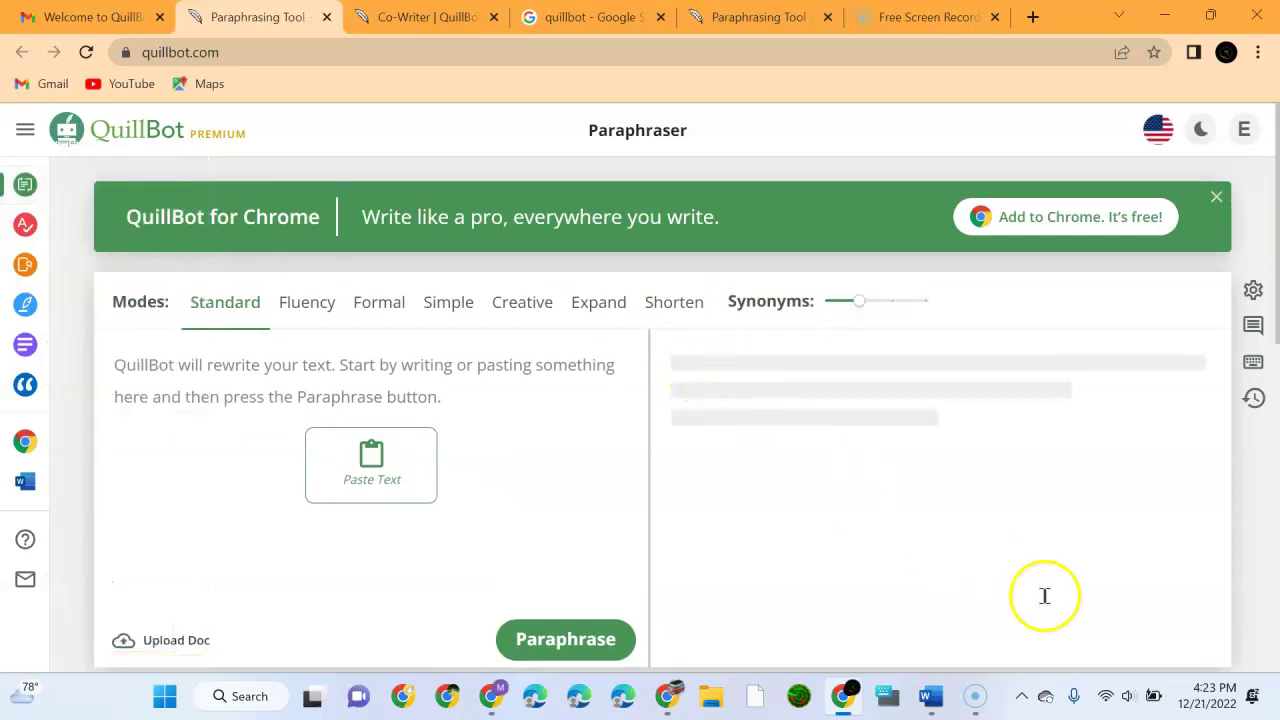
- Switch to the Word document "Hospital Setting and Muslim Accommodation" and copy its text from the page 2 title through the references
click(922, 694)
click(1144, 636)
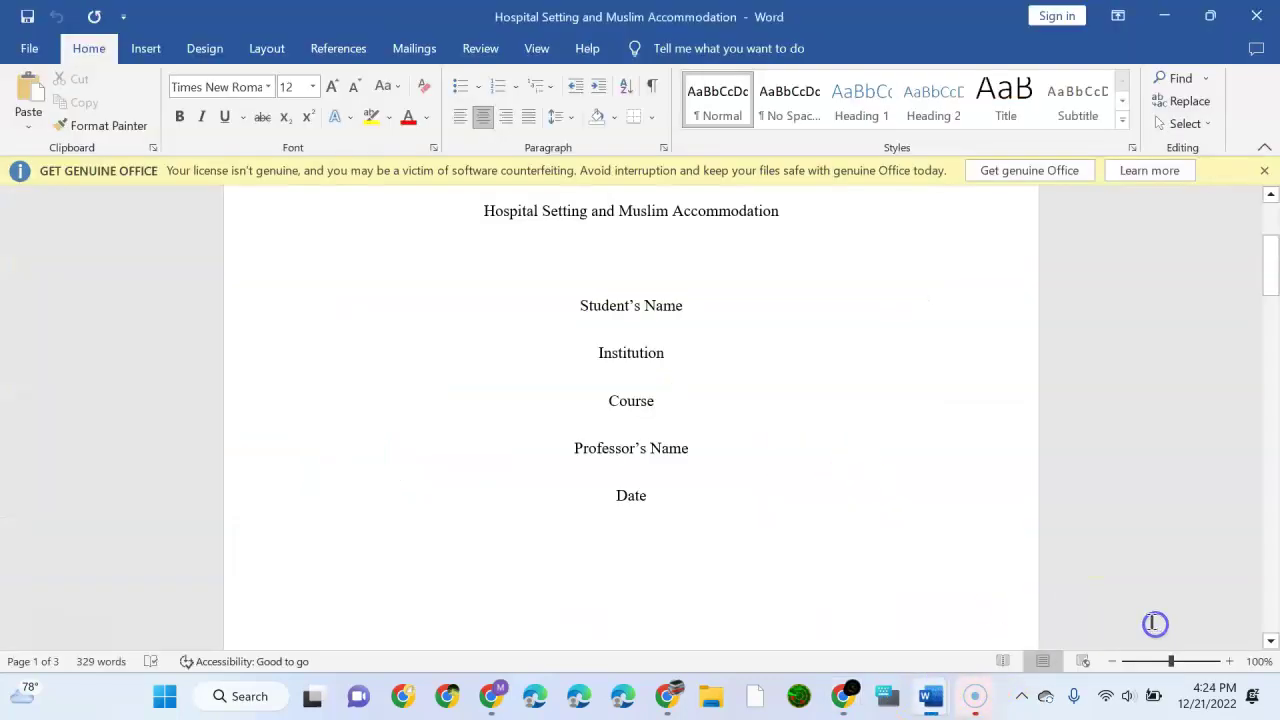
scroll(723, 437, down, 5)
scroll(719, 437, down, 5)
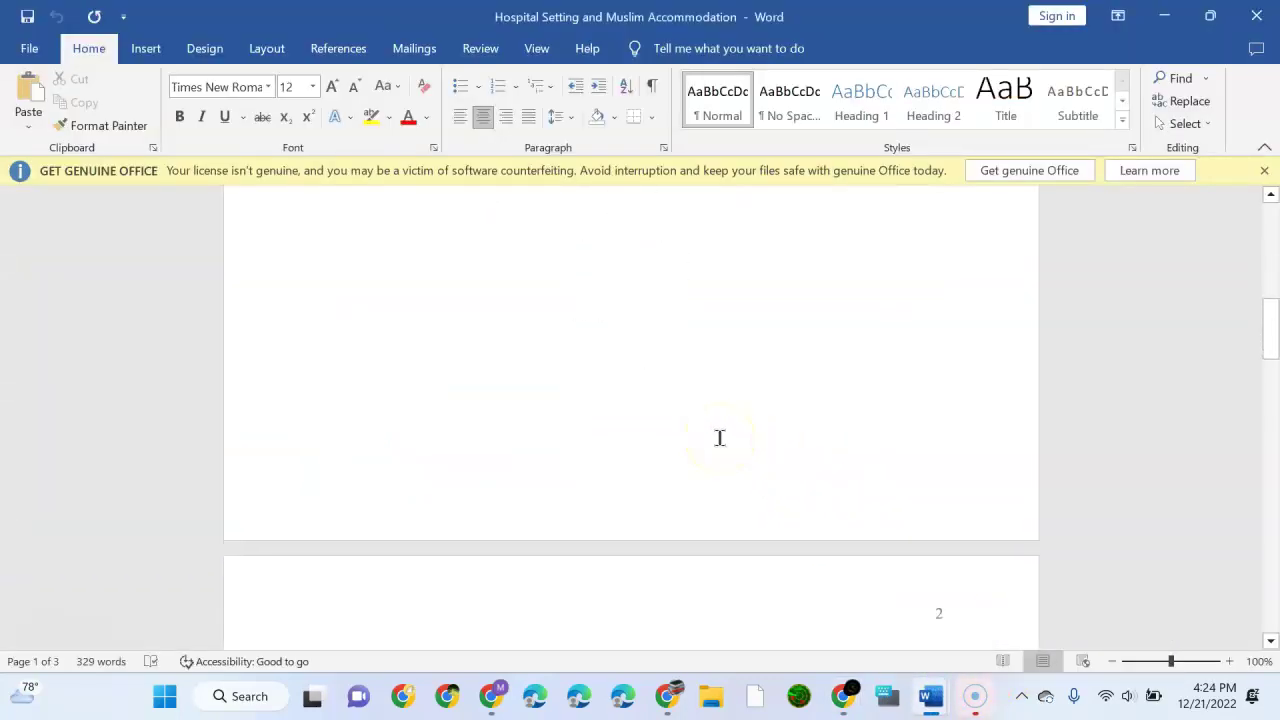
click(485, 414)
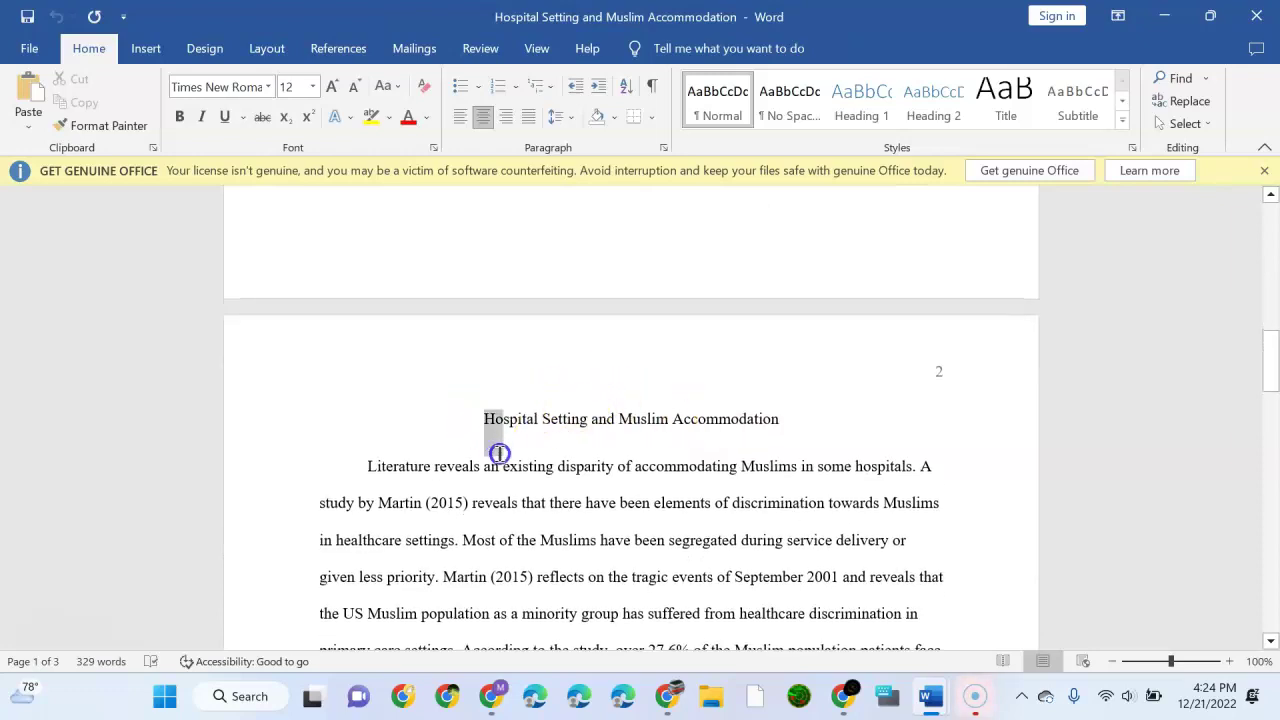
scroll(499, 453, down, 9)
drag(499, 453, 517, 549)
scroll(499, 453, down, 3)
scroll(497, 451, down, 2)
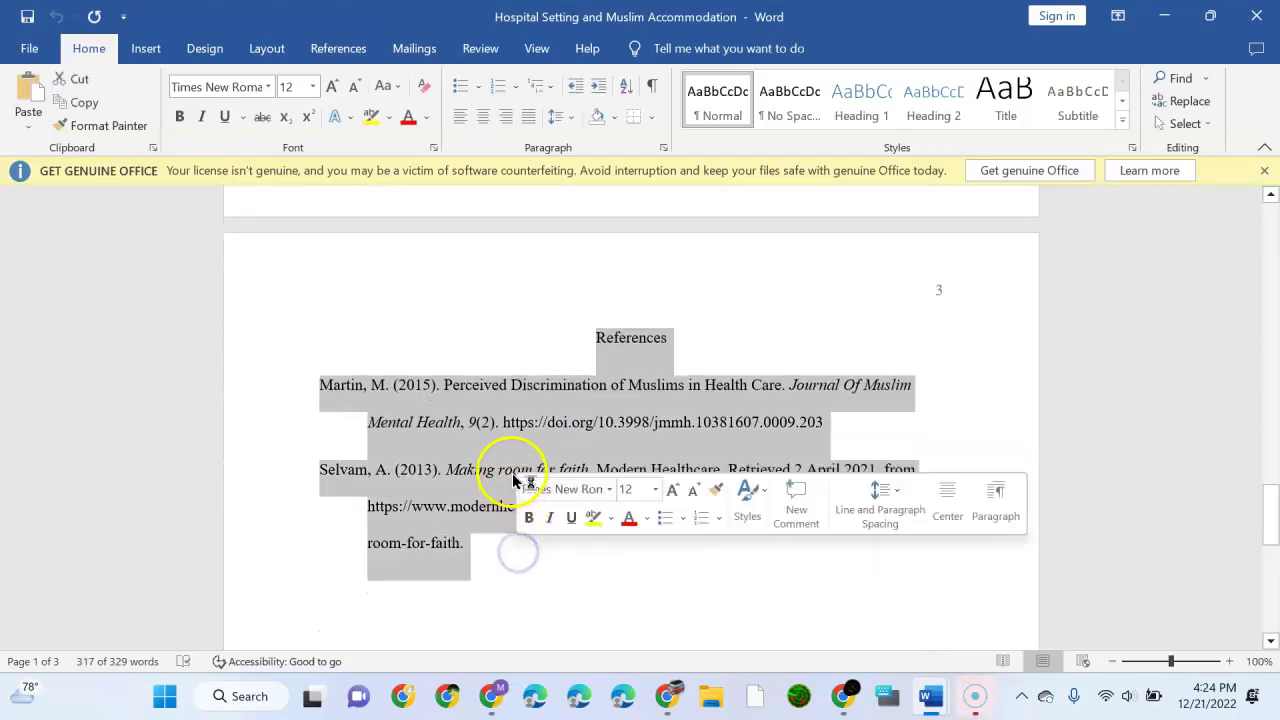
right_click(509, 443)
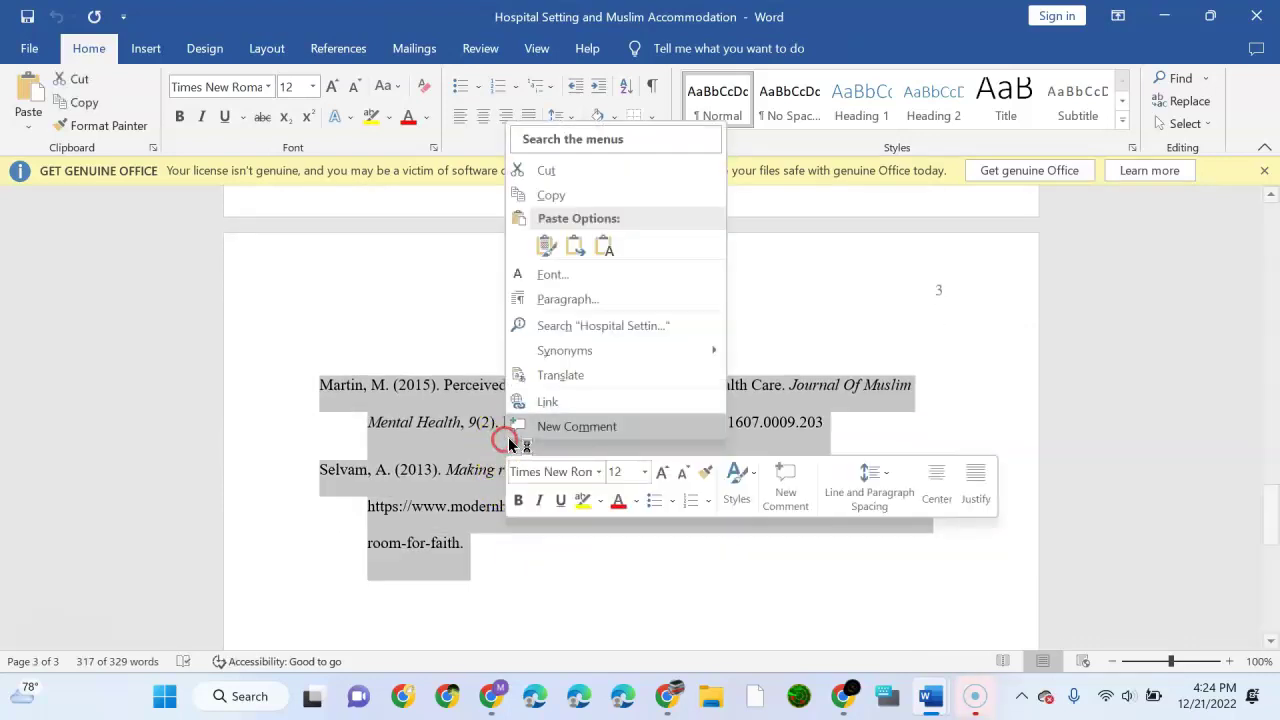
click(556, 196)
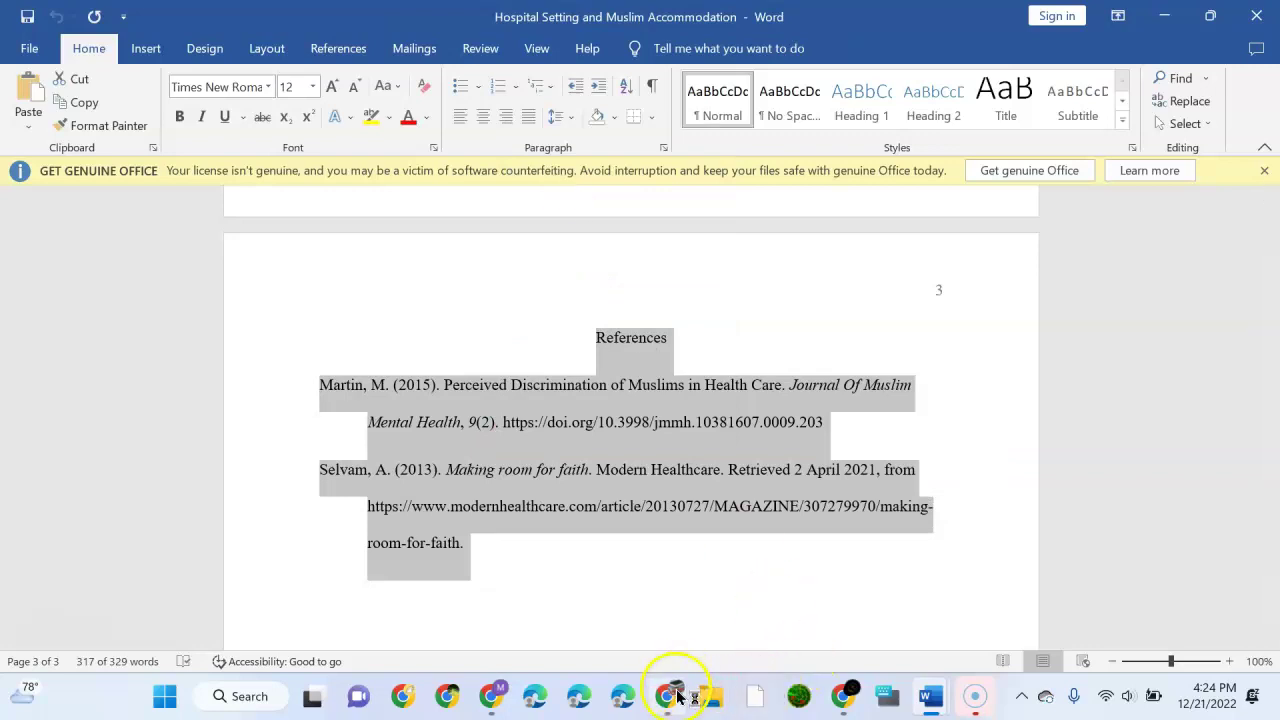
- Switch back to QuillBot in Chrome and paste the copied essay into the Paraphraser's input area
click(848, 697)
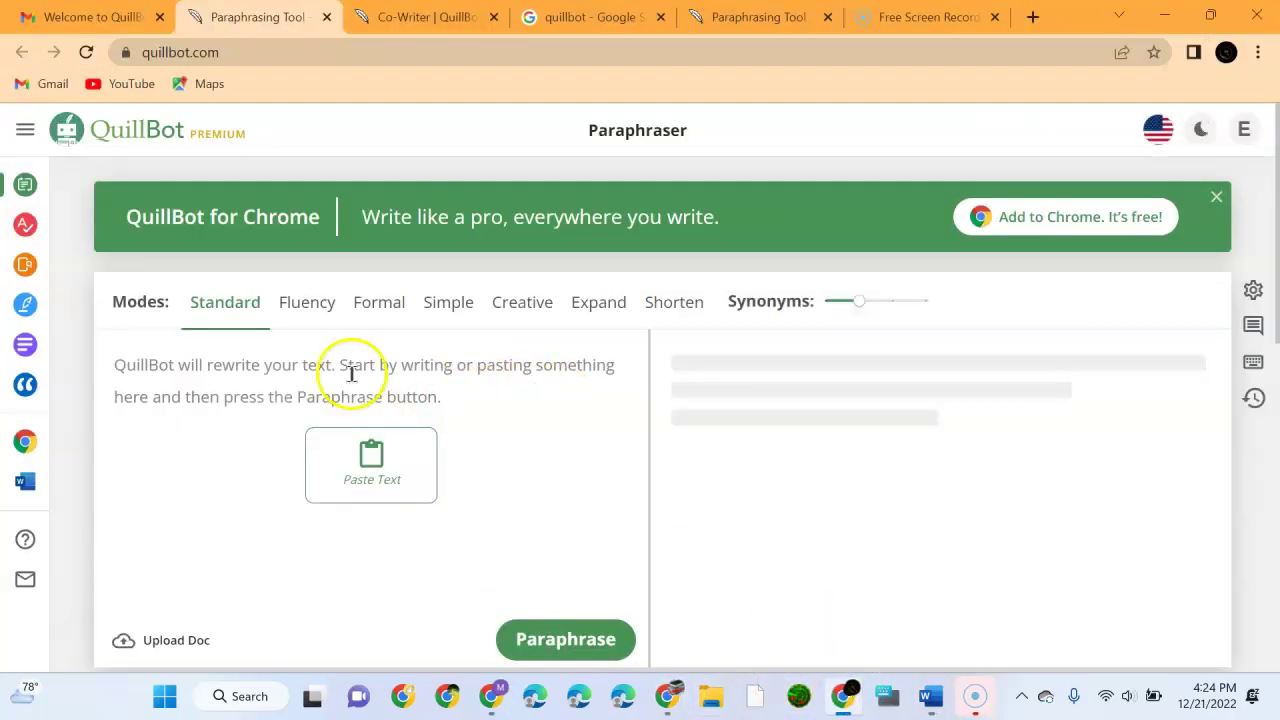
click(228, 398)
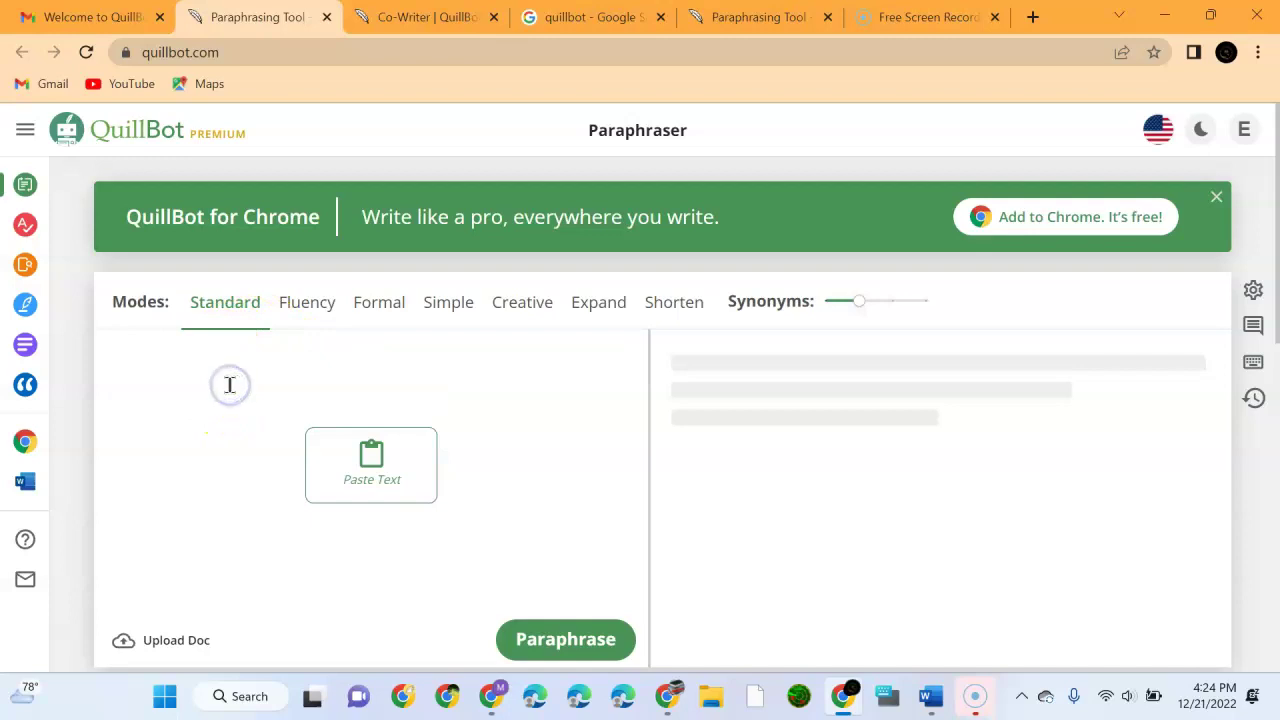
right_click(257, 398)
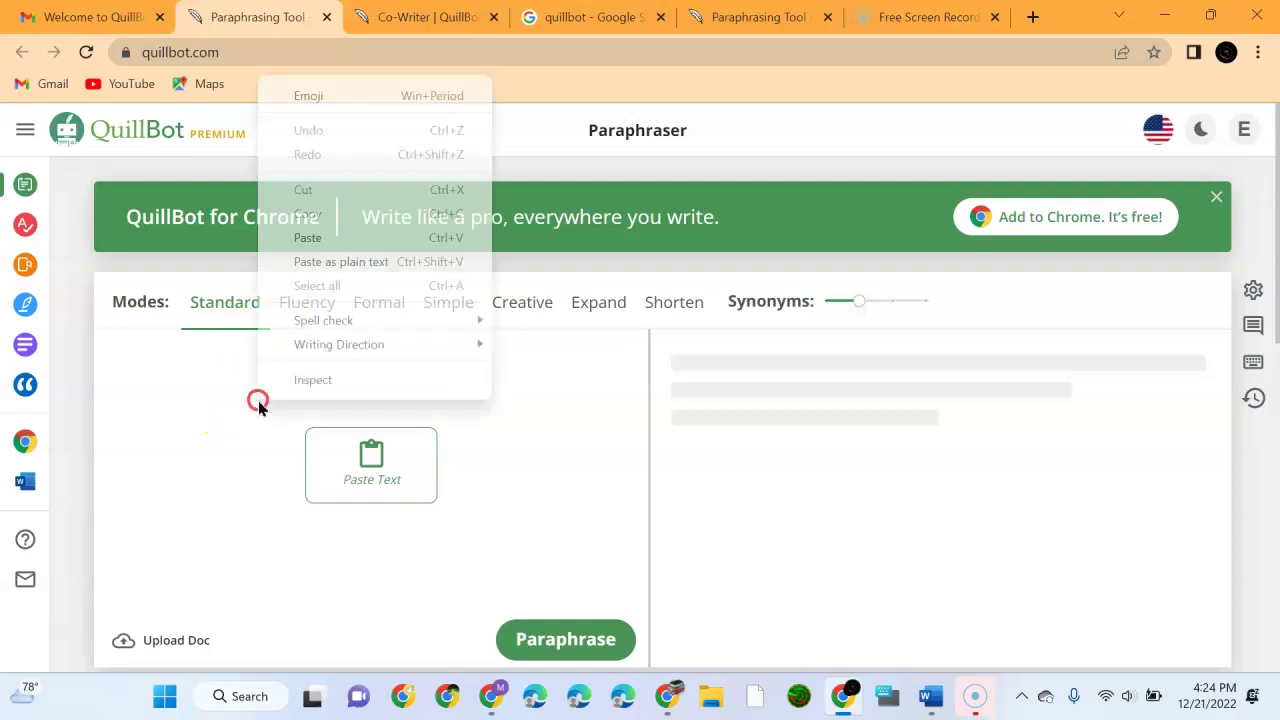
click(295, 238)
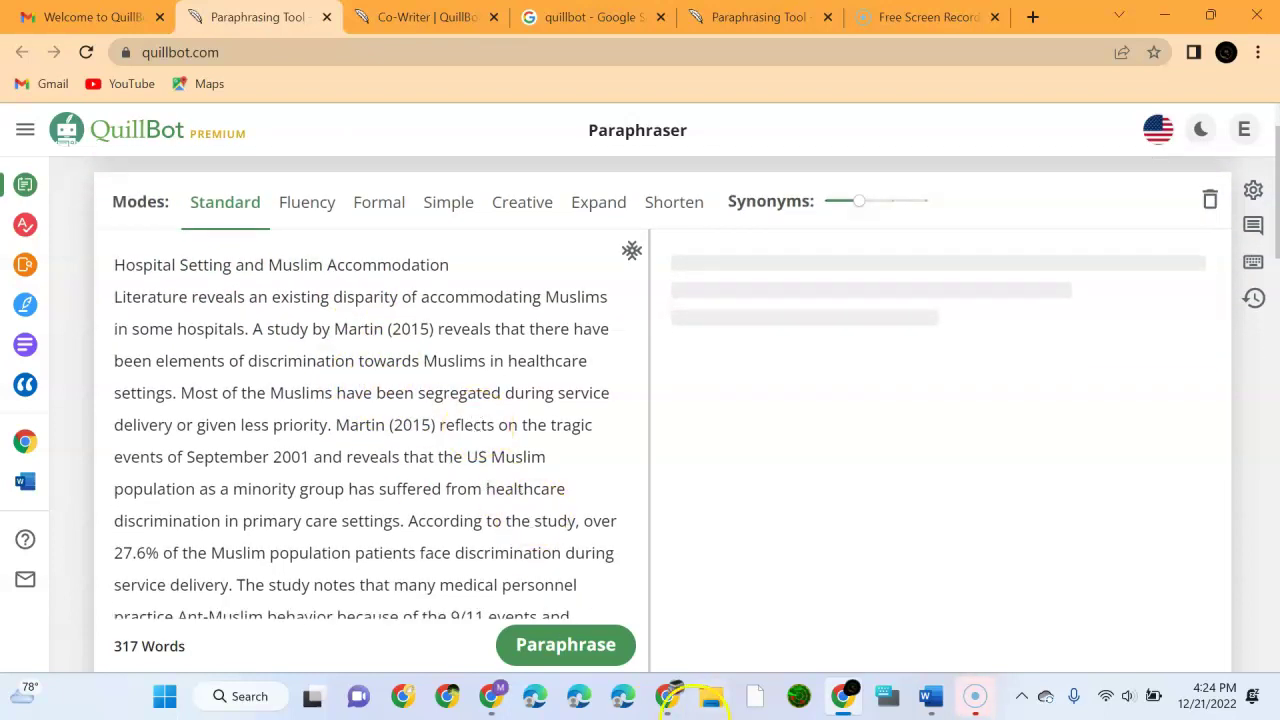
- Delete the whole References section, including its heading, from the end of the pasted text
scroll(423, 445, down, 3)
scroll(420, 430, down, 8)
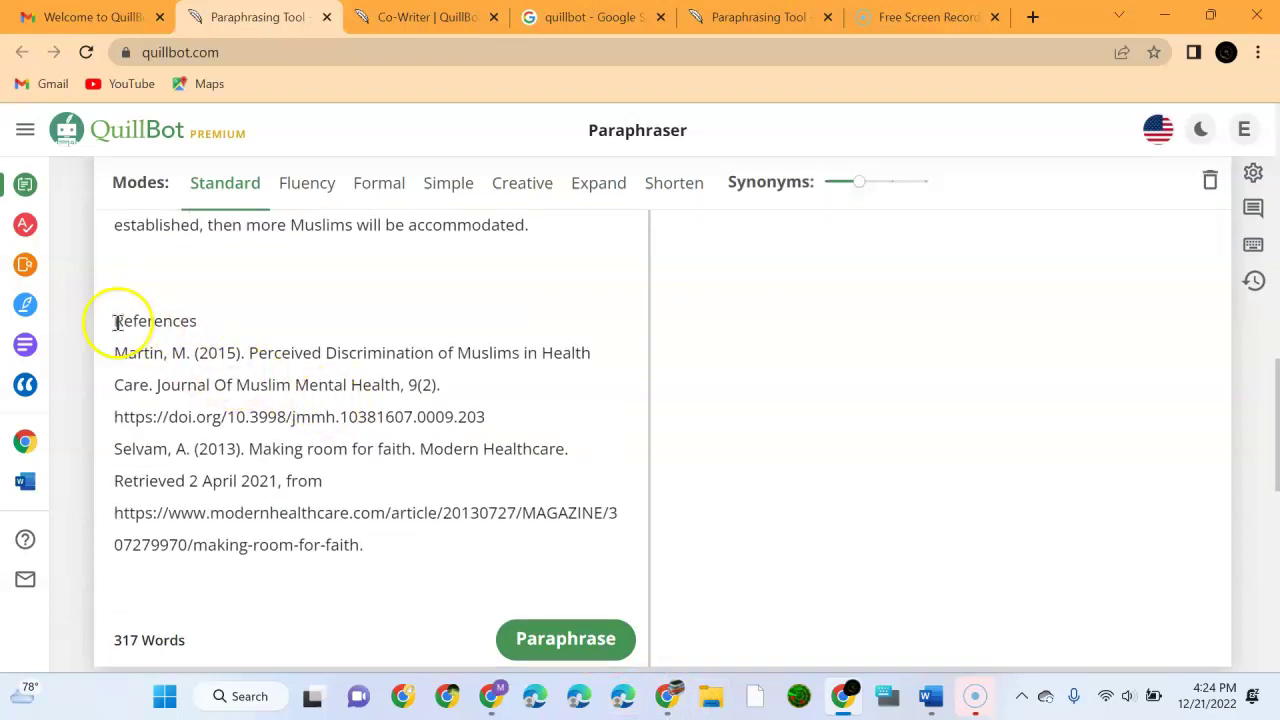
drag(114, 321, 372, 575)
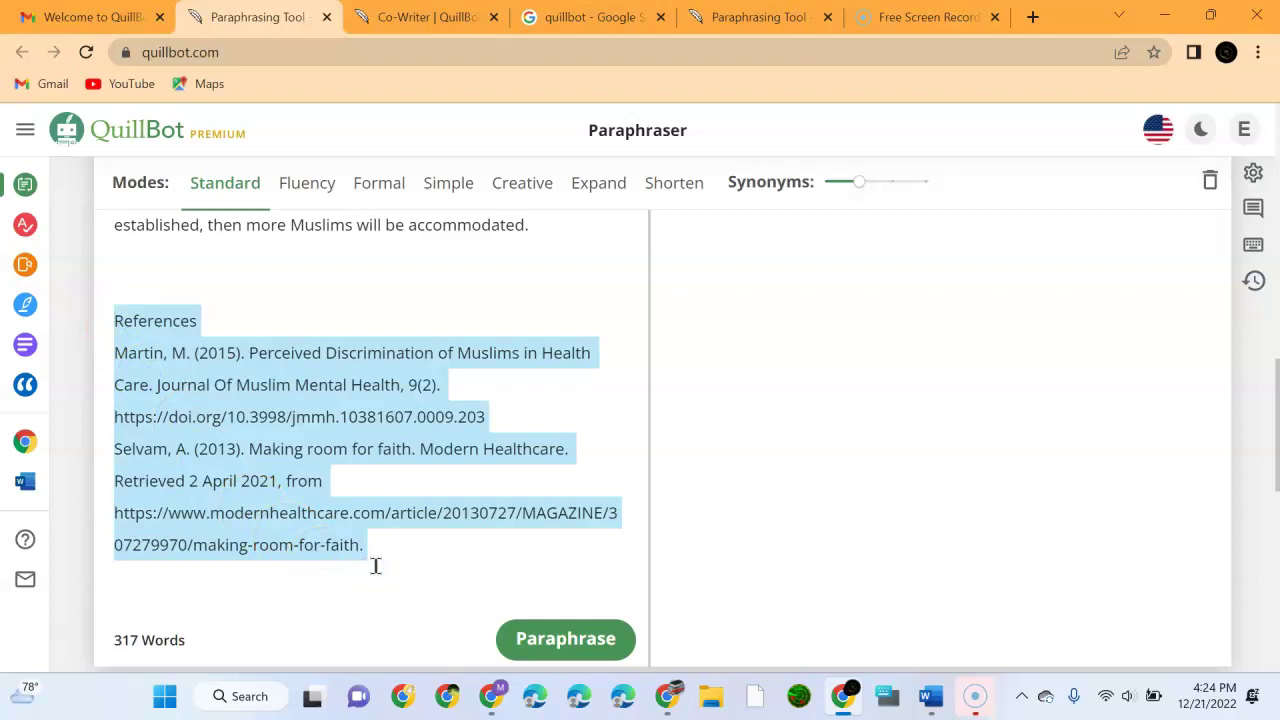
key(BackSpace)
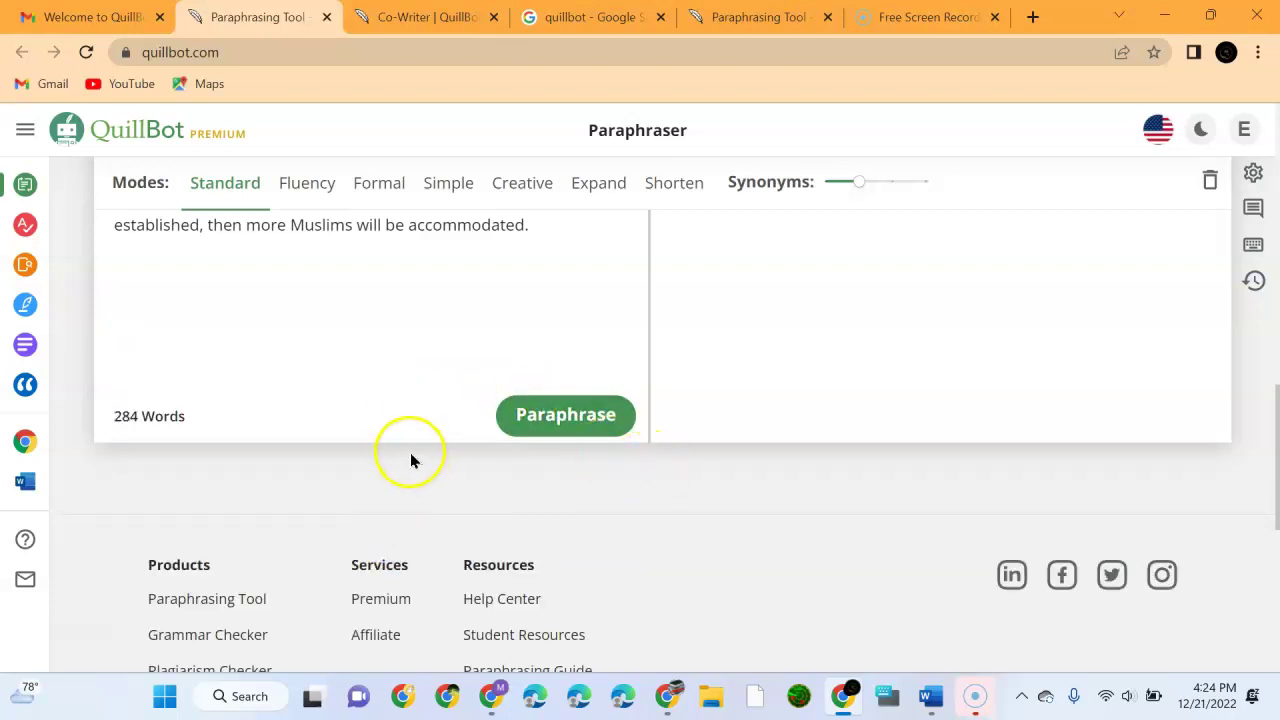
- Check the remaining input text, paraphrase it in Standard mode, and compare the result with the original
scroll(543, 408, up, 3)
scroll(517, 400, down, 2)
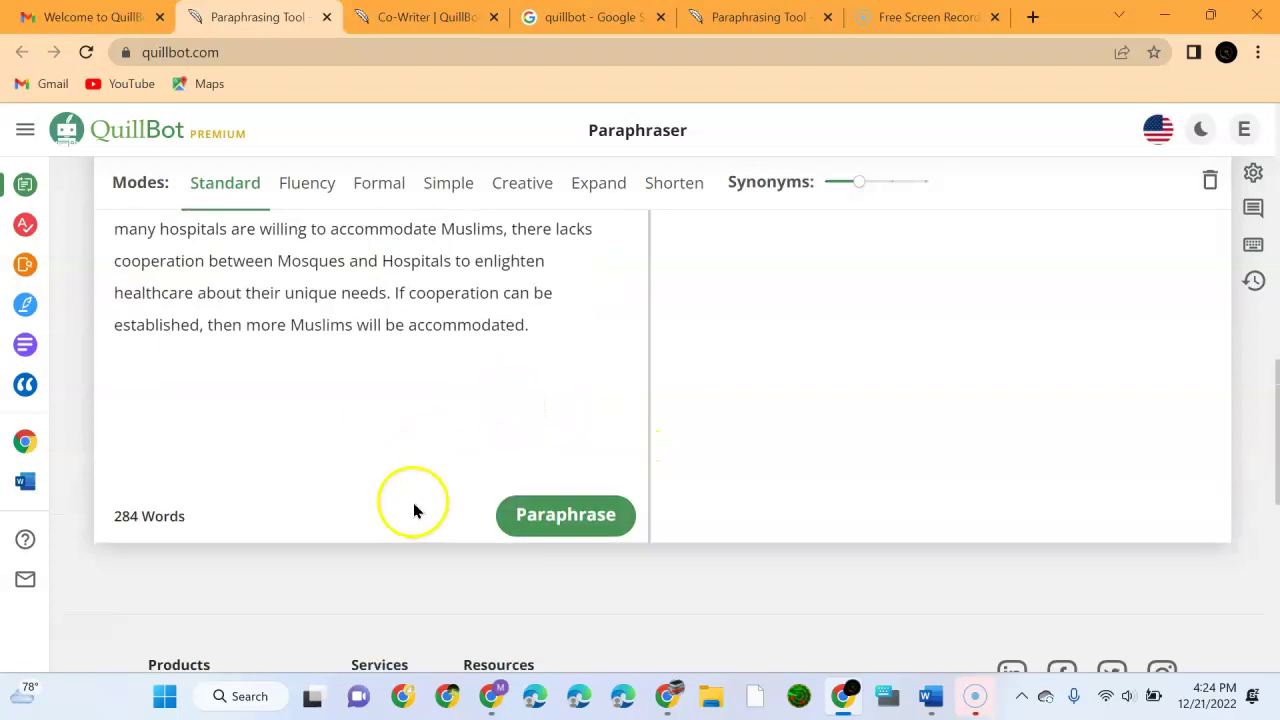
scroll(349, 380, up, 5)
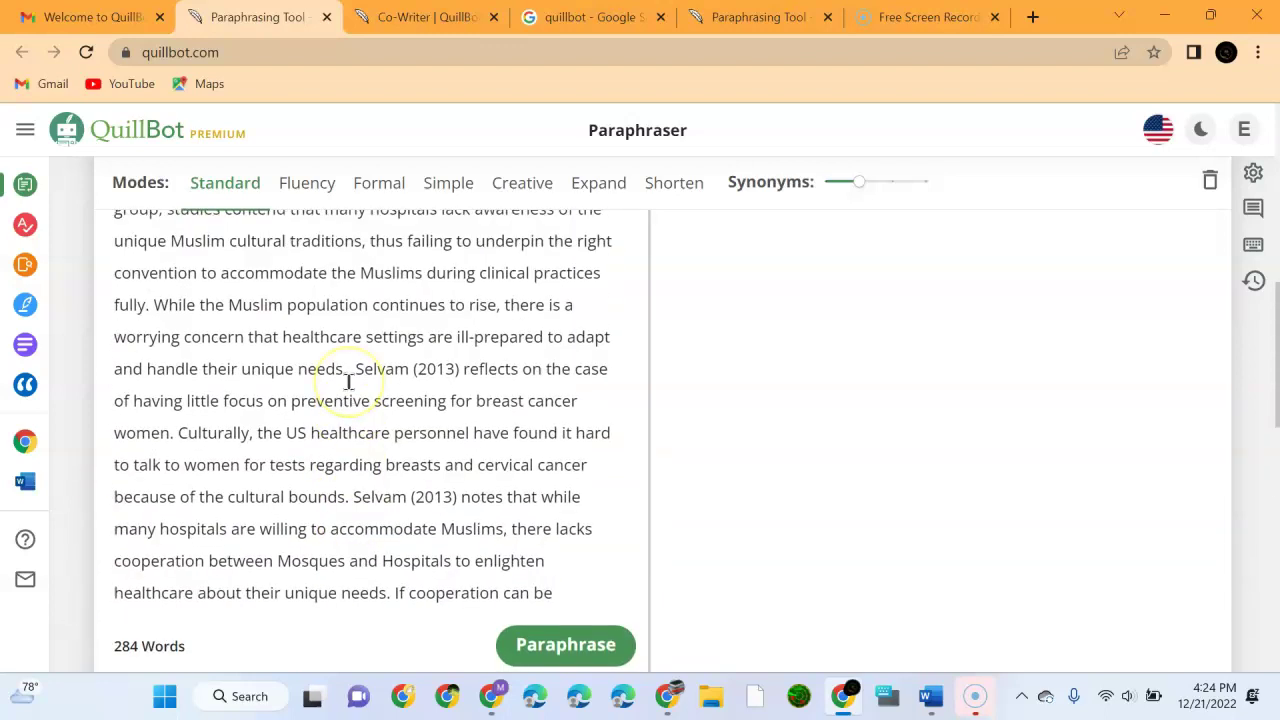
scroll(349, 380, up, 6)
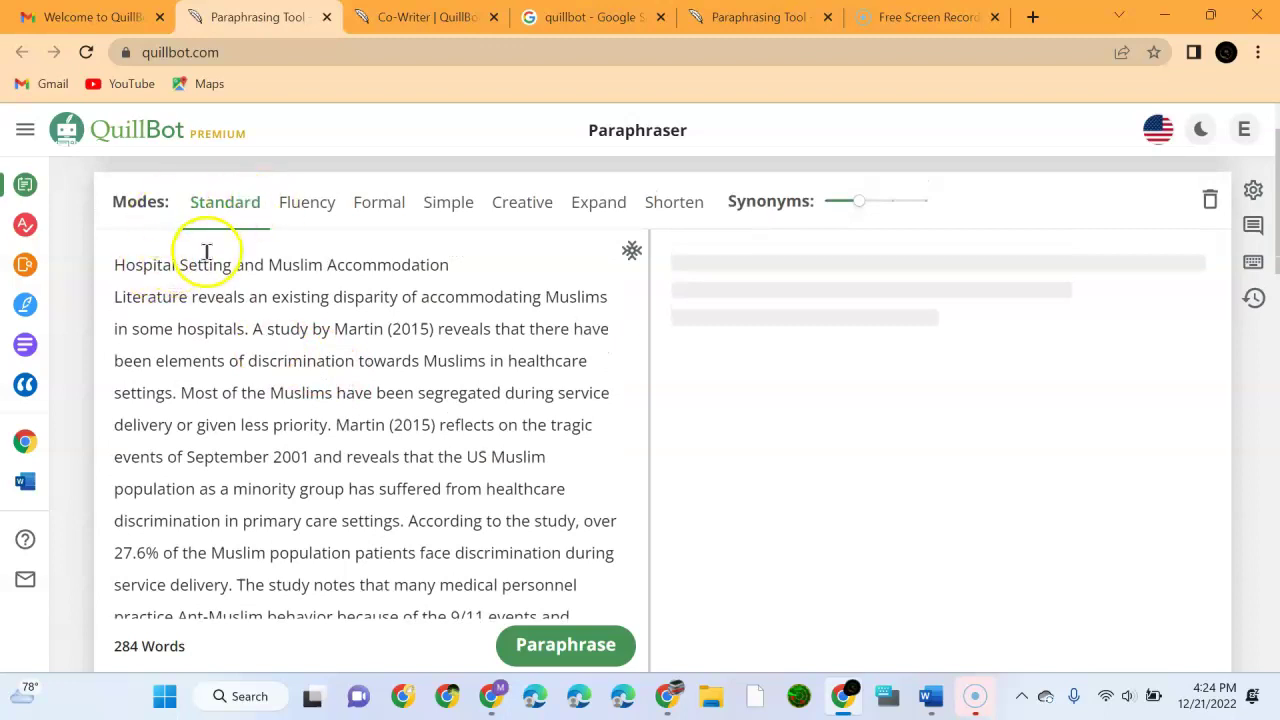
click(583, 655)
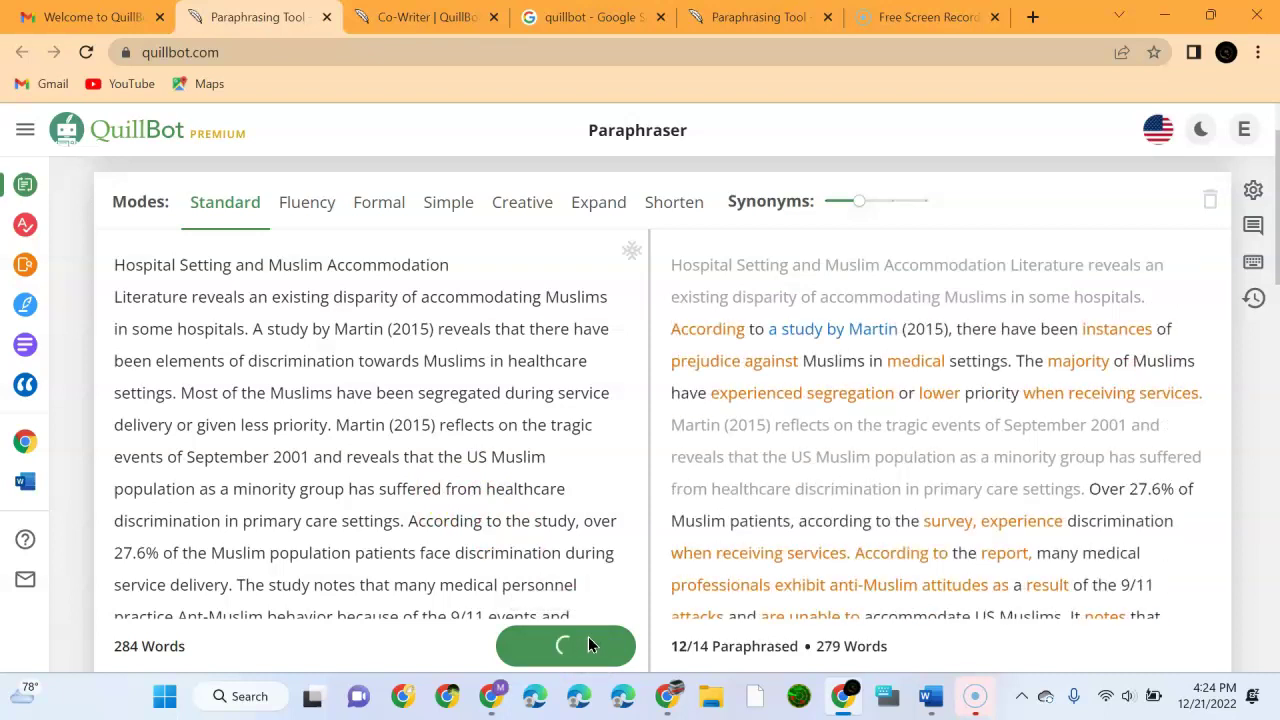
mouse_move(127, 649)
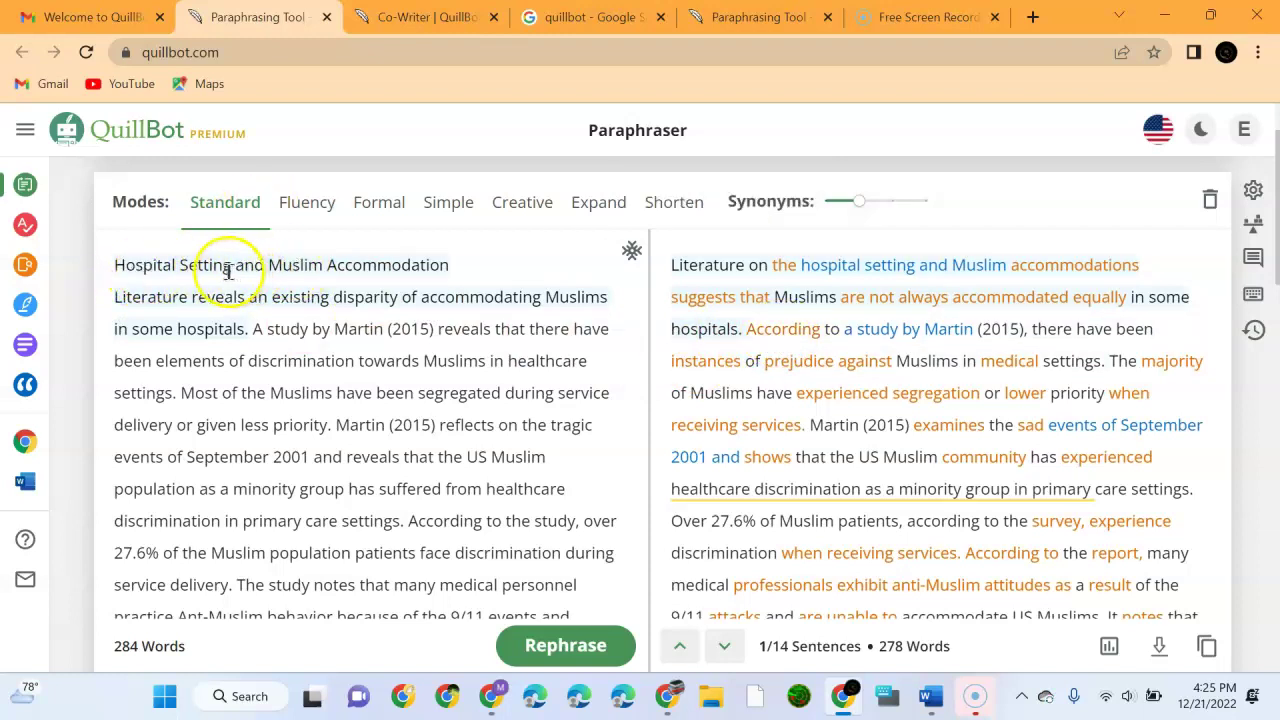
mouse_move(677, 298)
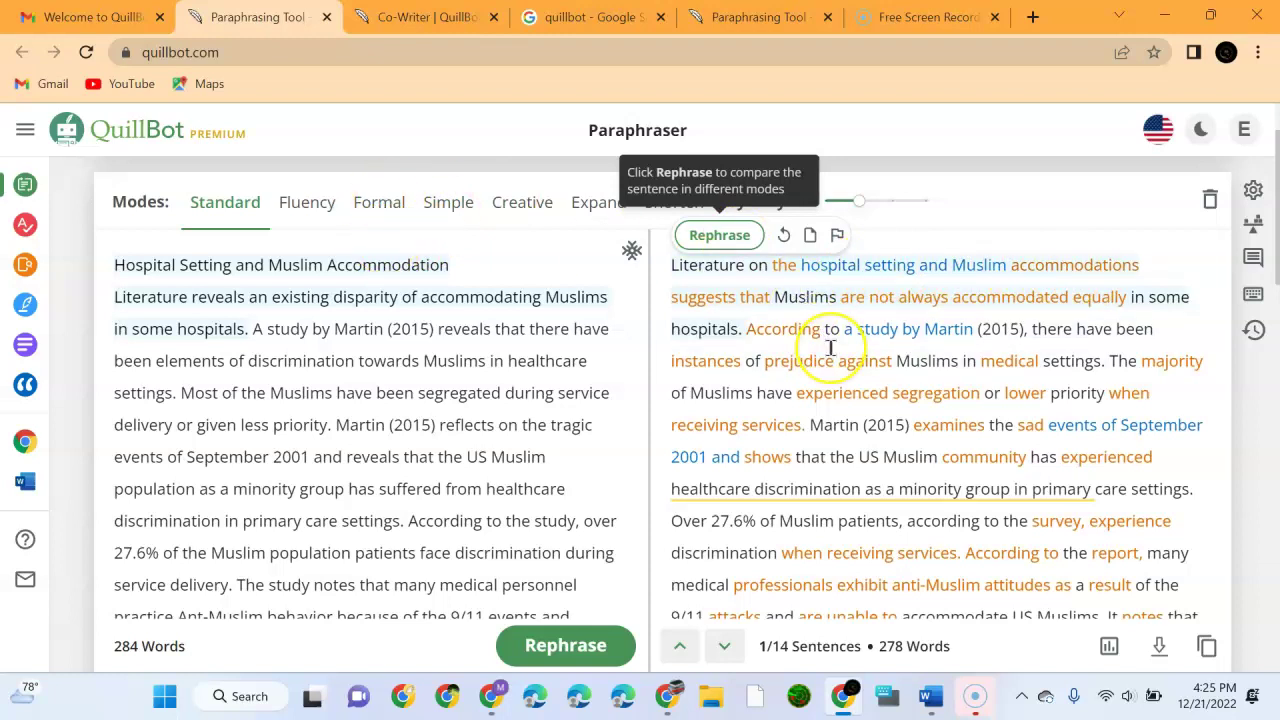
- Download the Standard paraphrase as a Word document, open it, and select all of its body text
click(1157, 648)
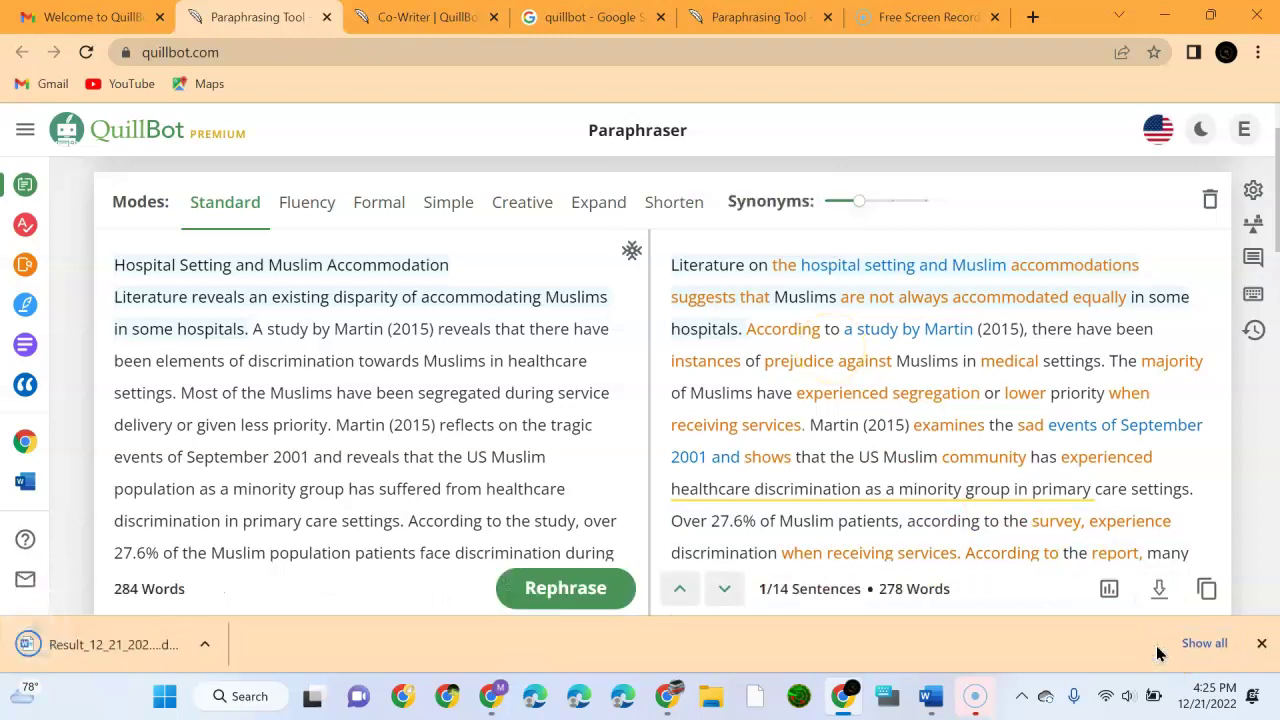
click(155, 635)
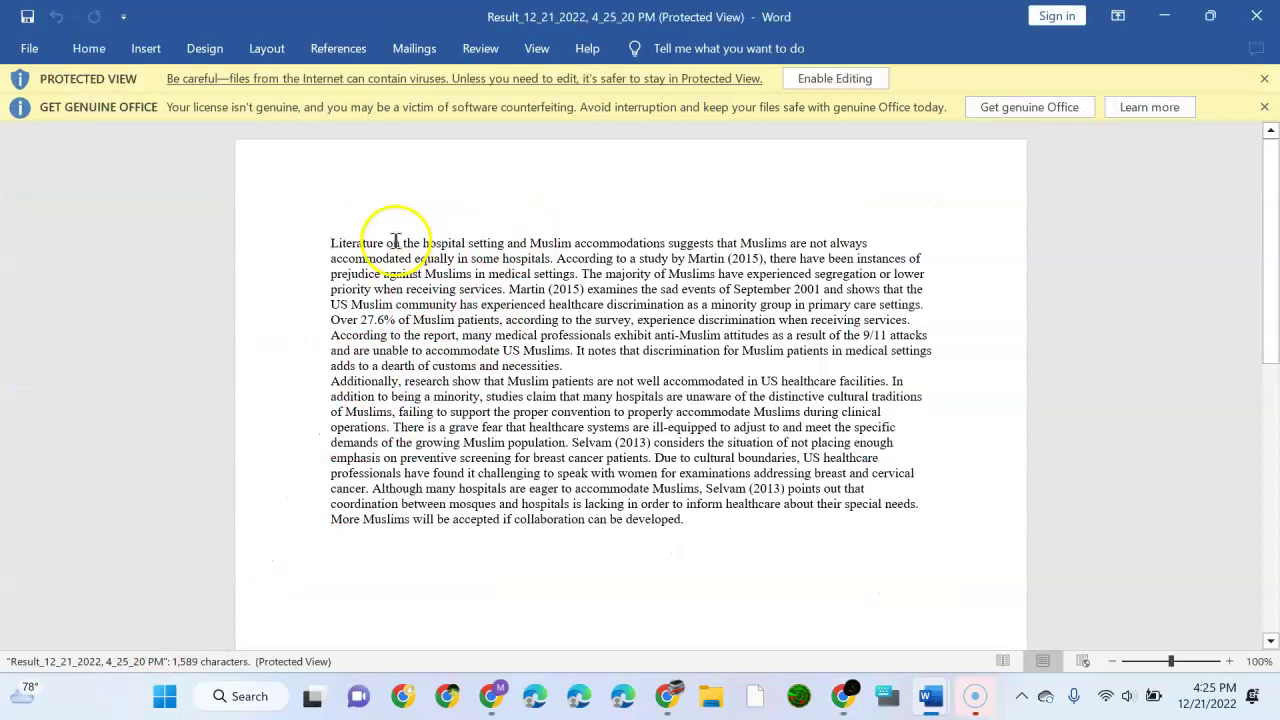
drag(332, 243, 700, 531)
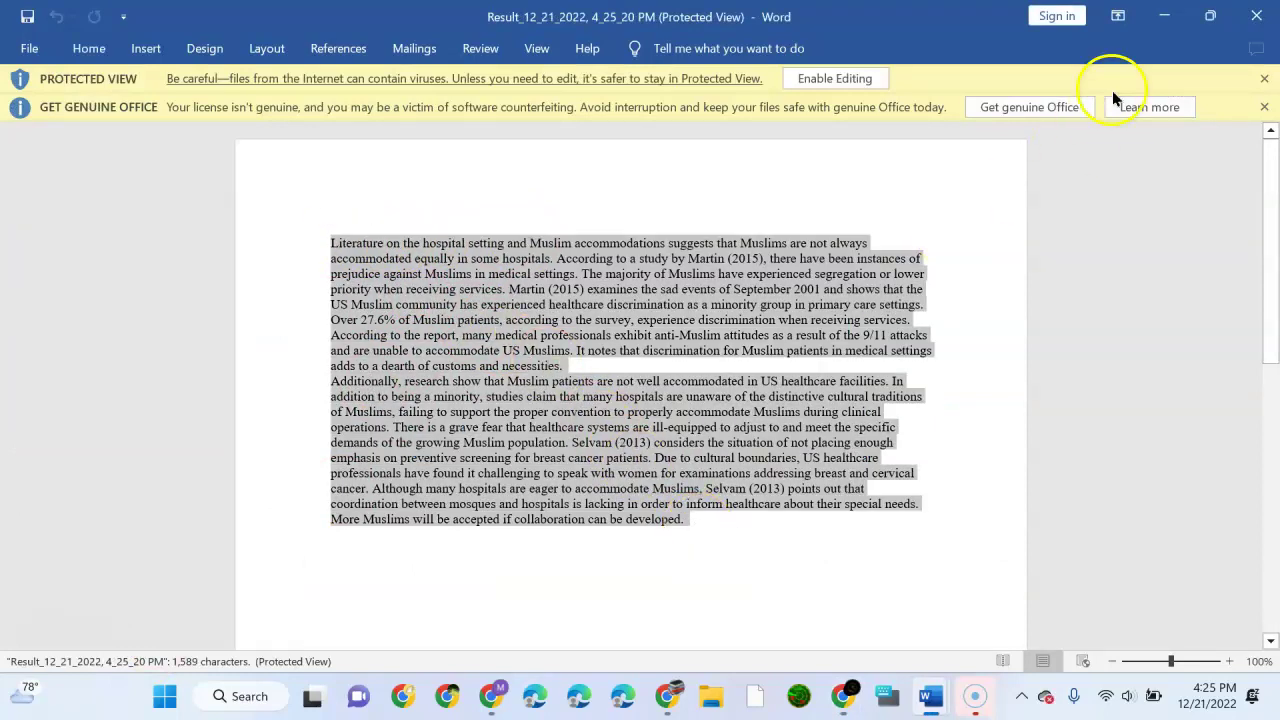
- Minimize the two Word windows and copy the full paraphrased text from QuillBot
click(1164, 16)
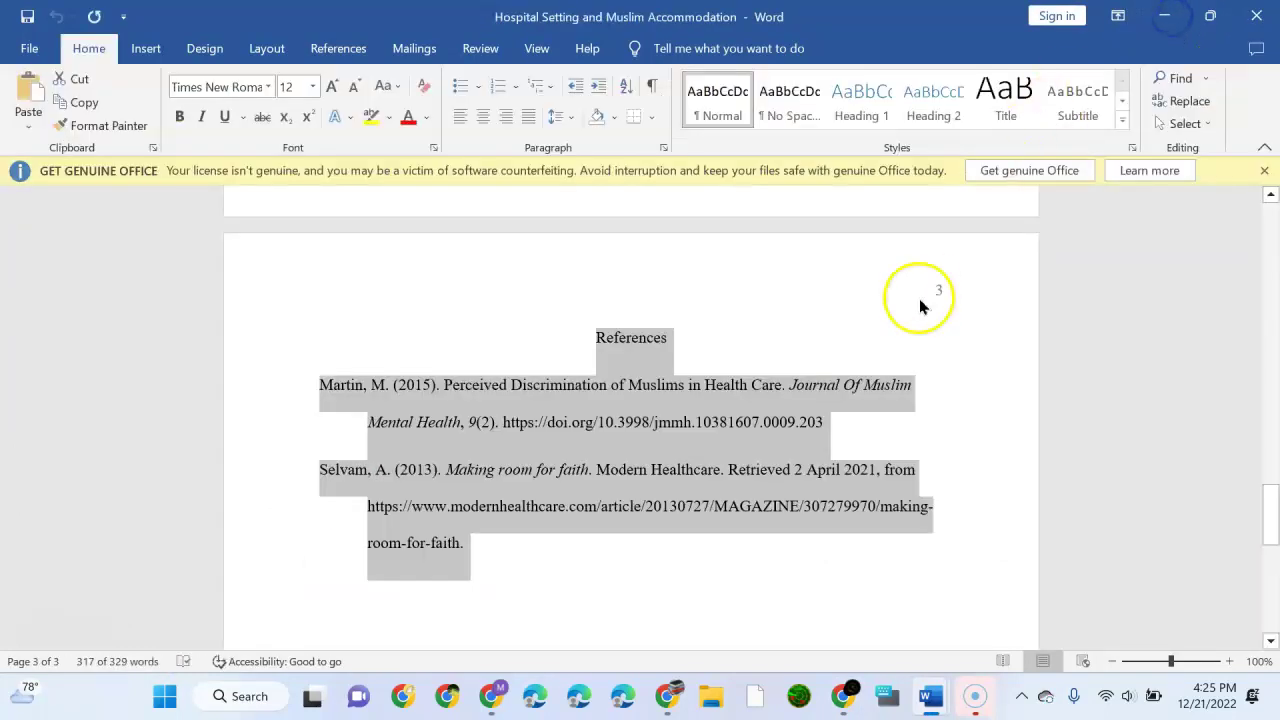
click(1164, 16)
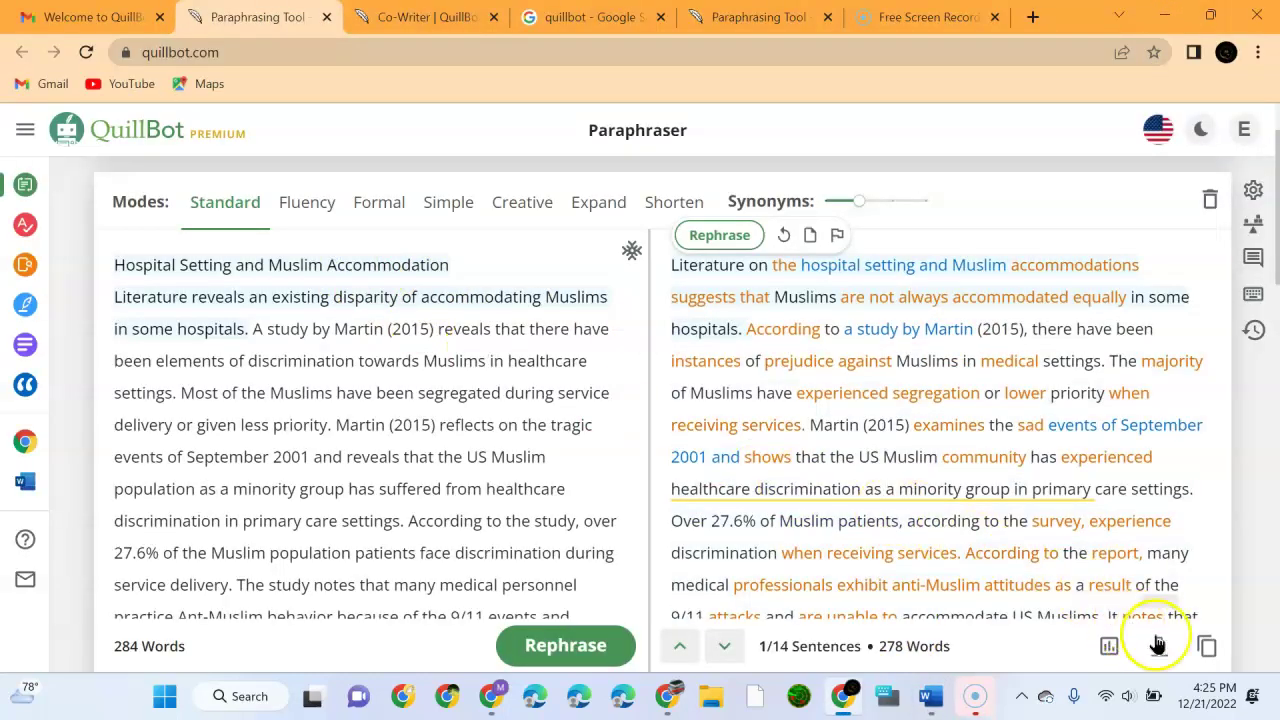
click(1206, 648)
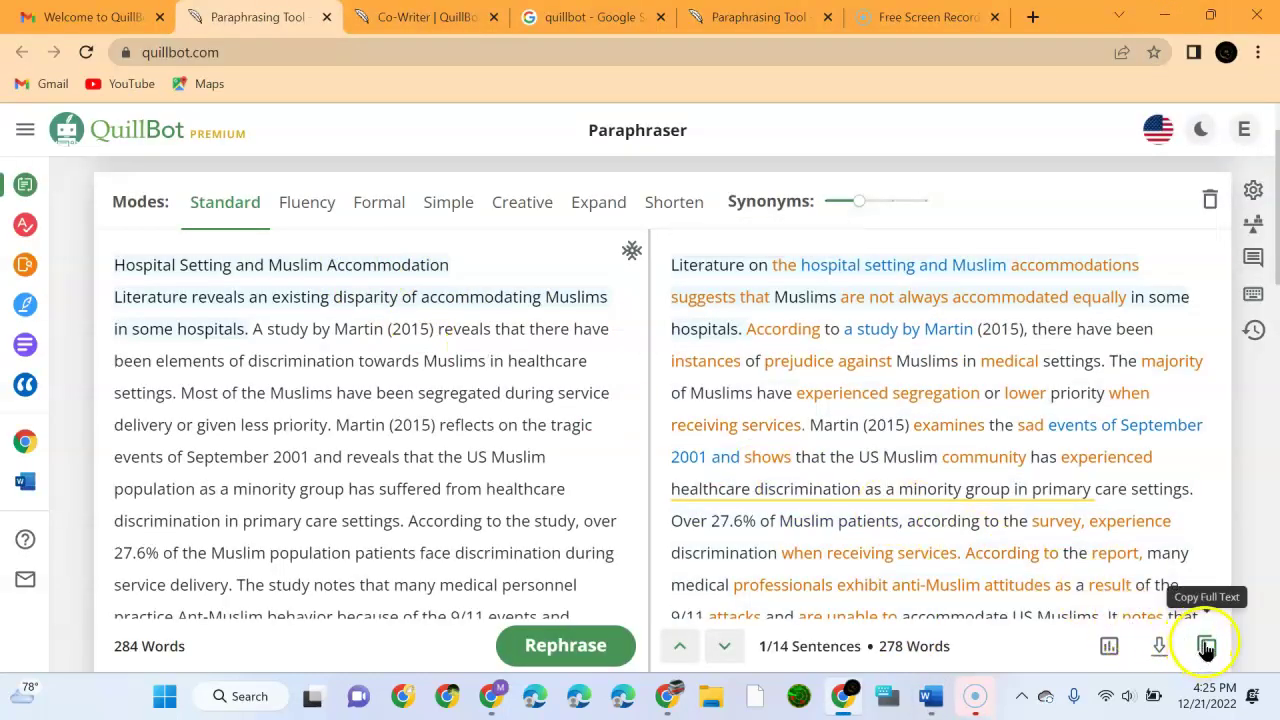
click(1207, 646)
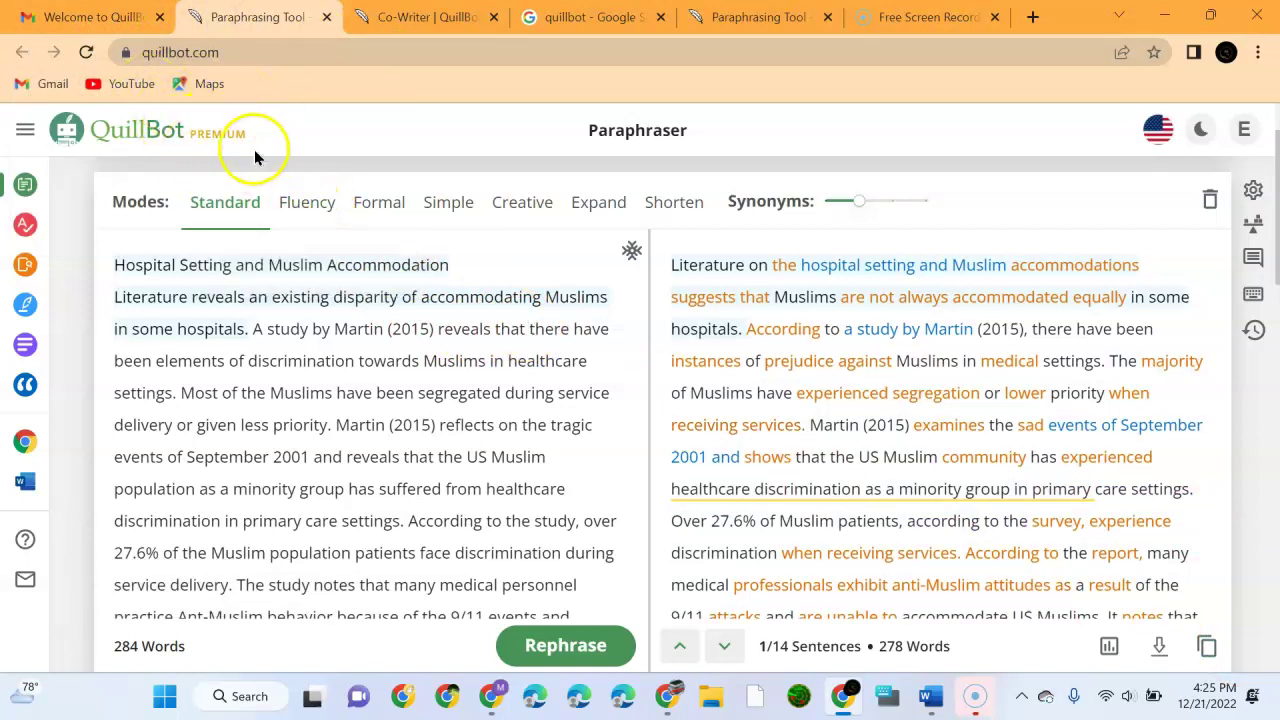
- Rephrase the text in Fluency mode, review the output, and rephrase it in Formal mode
click(301, 204)
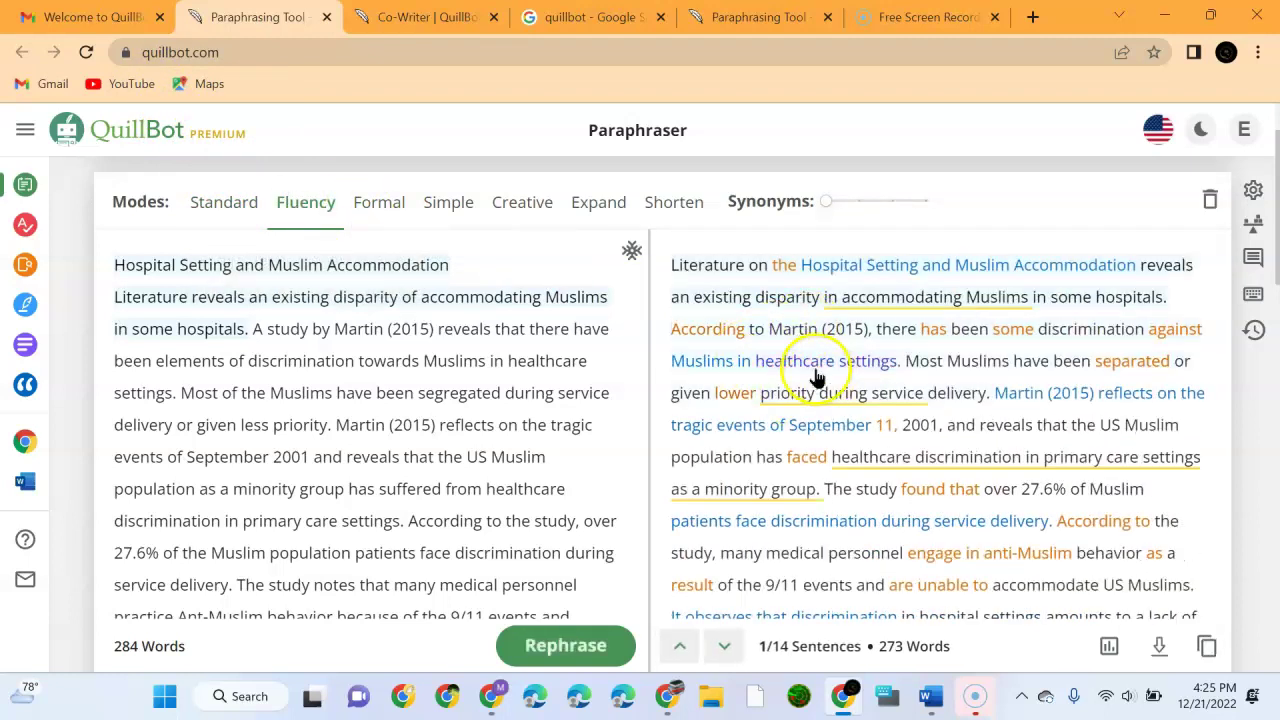
mouse_move(797, 312)
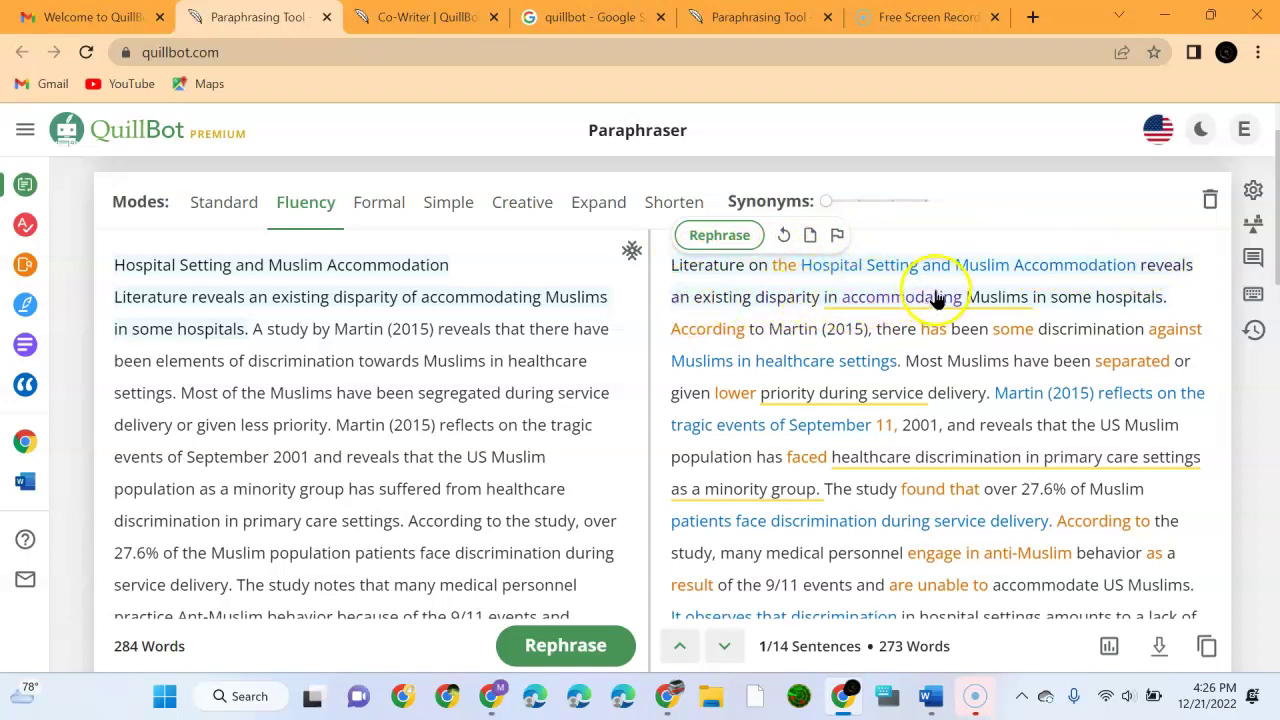
click(381, 197)
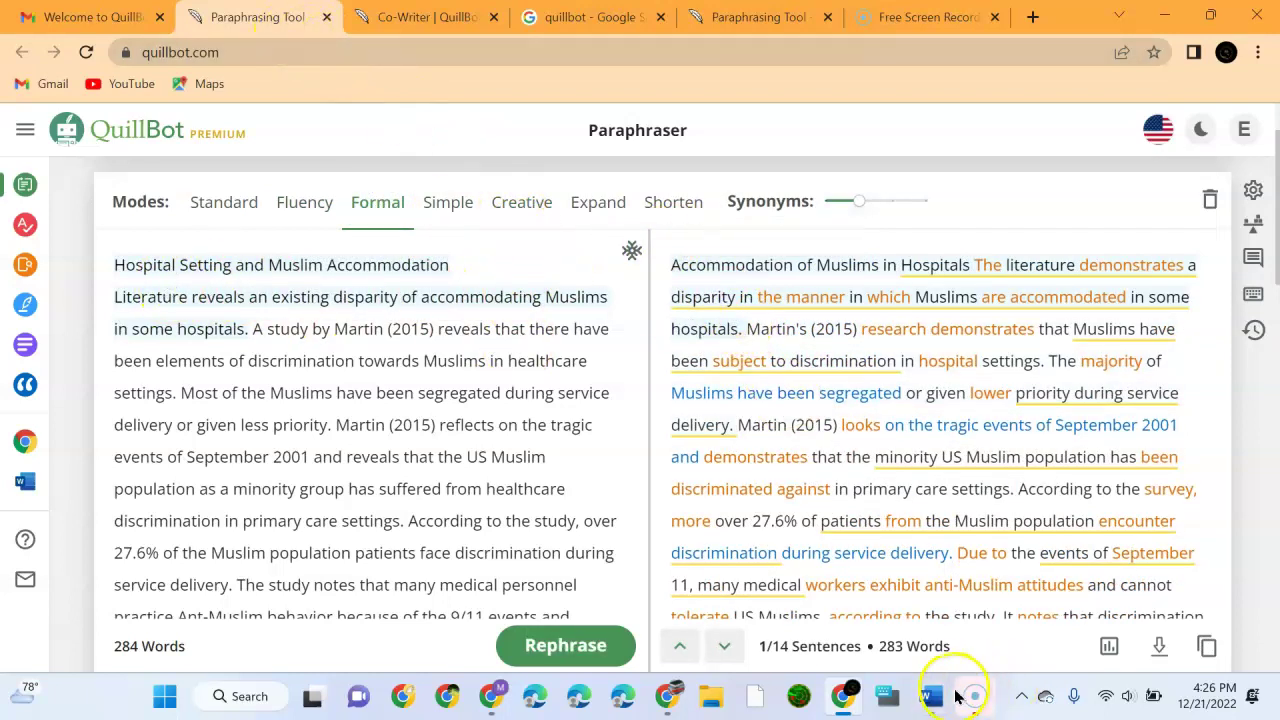
- Switch to the Standard result document in Word, highlight its first sentence, and compare it with the Formal paraphrase in QuillBot
mouse_move(929, 695)
click(1131, 638)
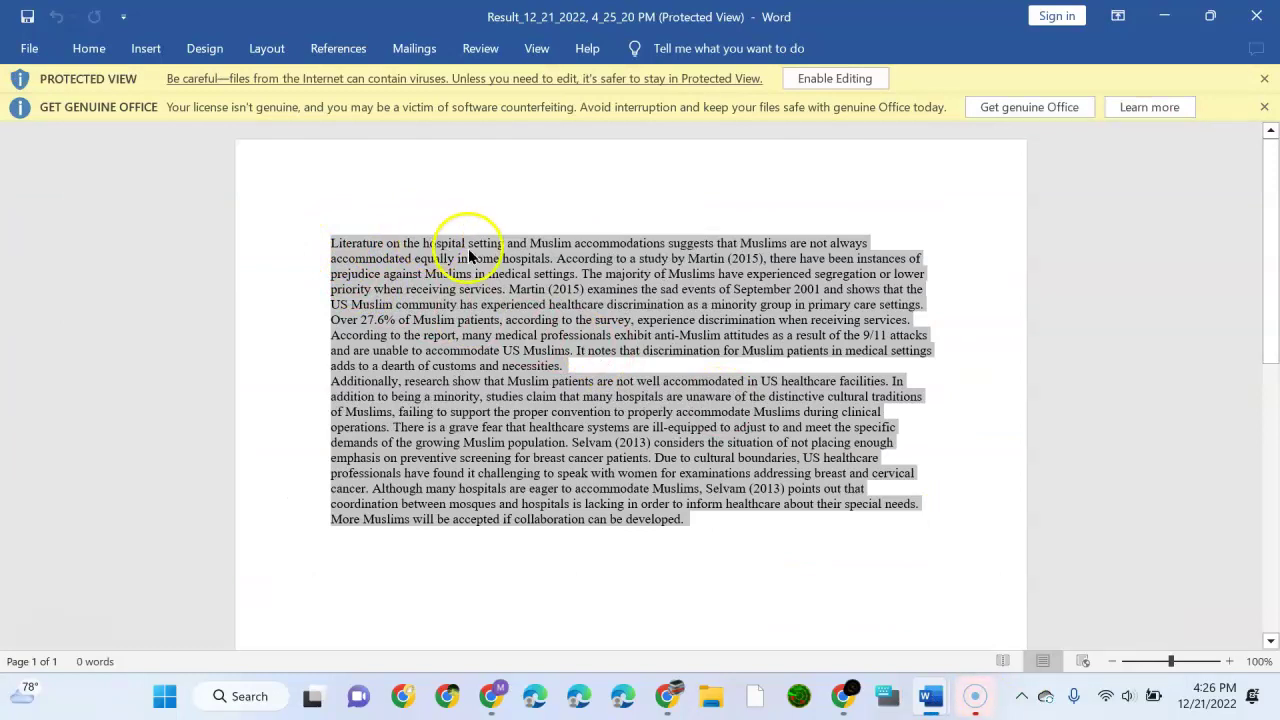
click(500, 259)
drag(552, 258, 335, 243)
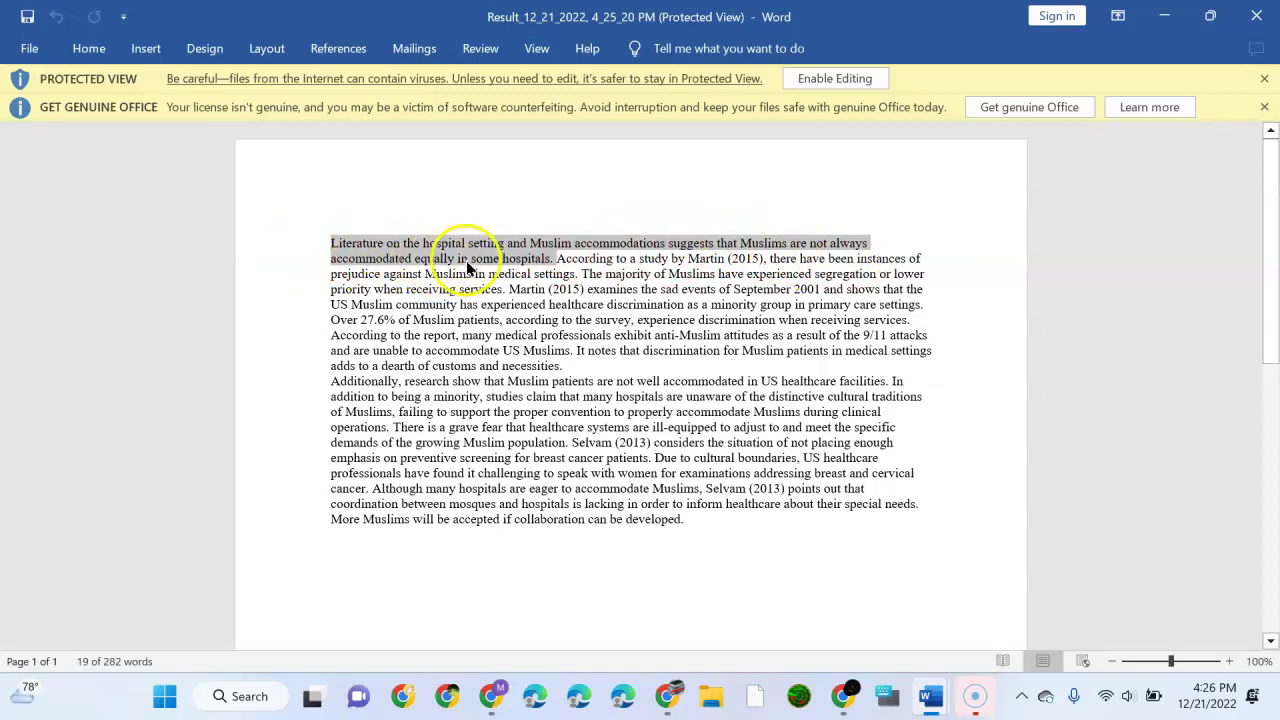
click(845, 694)
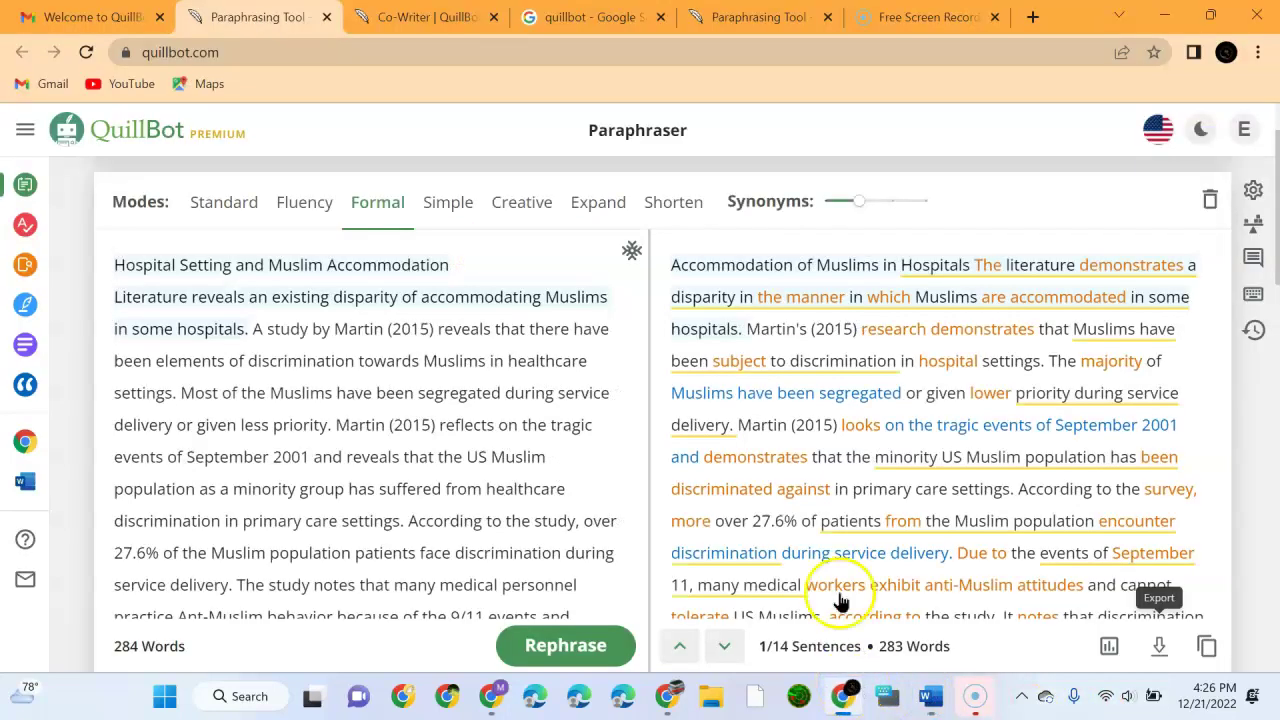
mouse_move(733, 297)
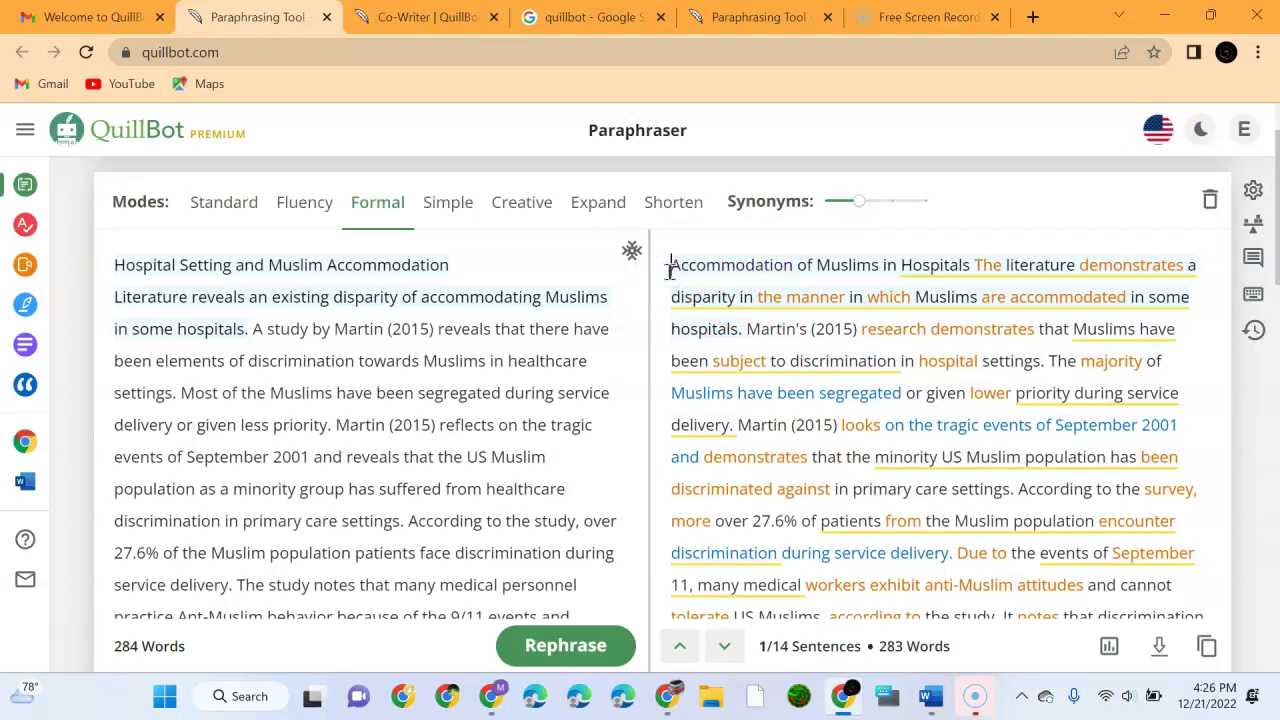
click(670, 266)
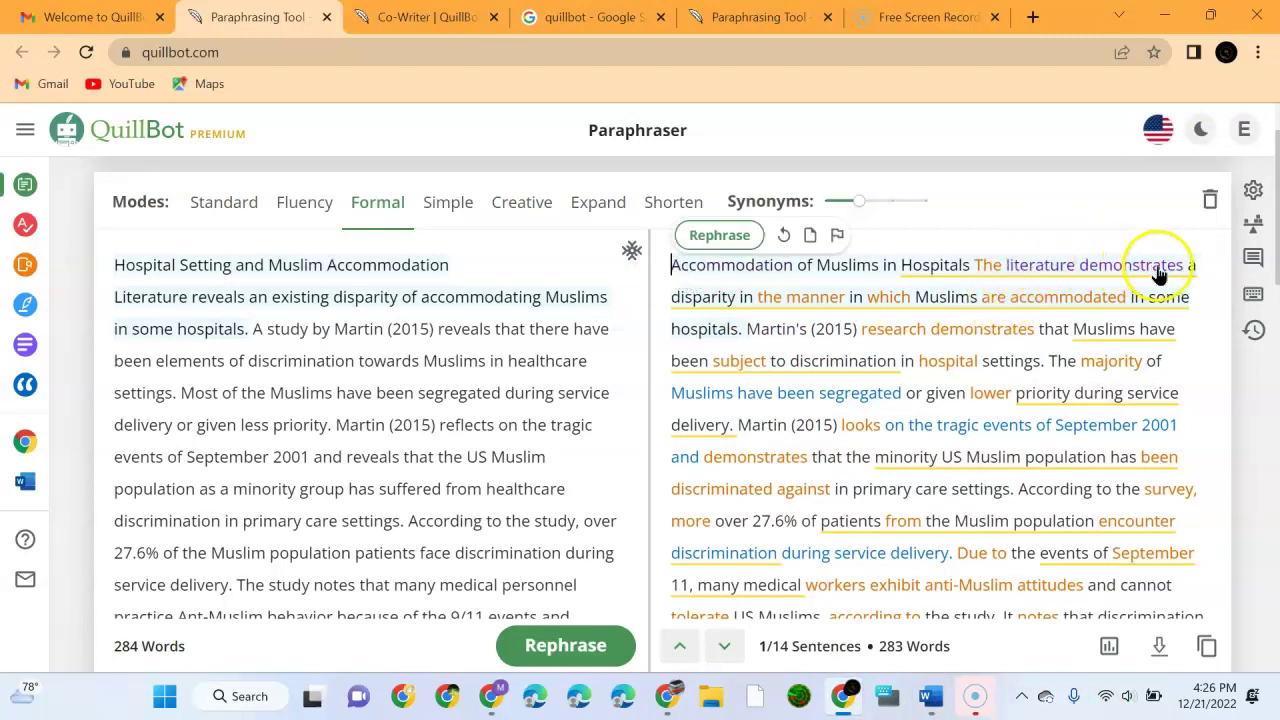
- Paraphrase the essay in Simple mode, export and open it as a Word document, and compare its opening with the original in QuillBot
click(444, 213)
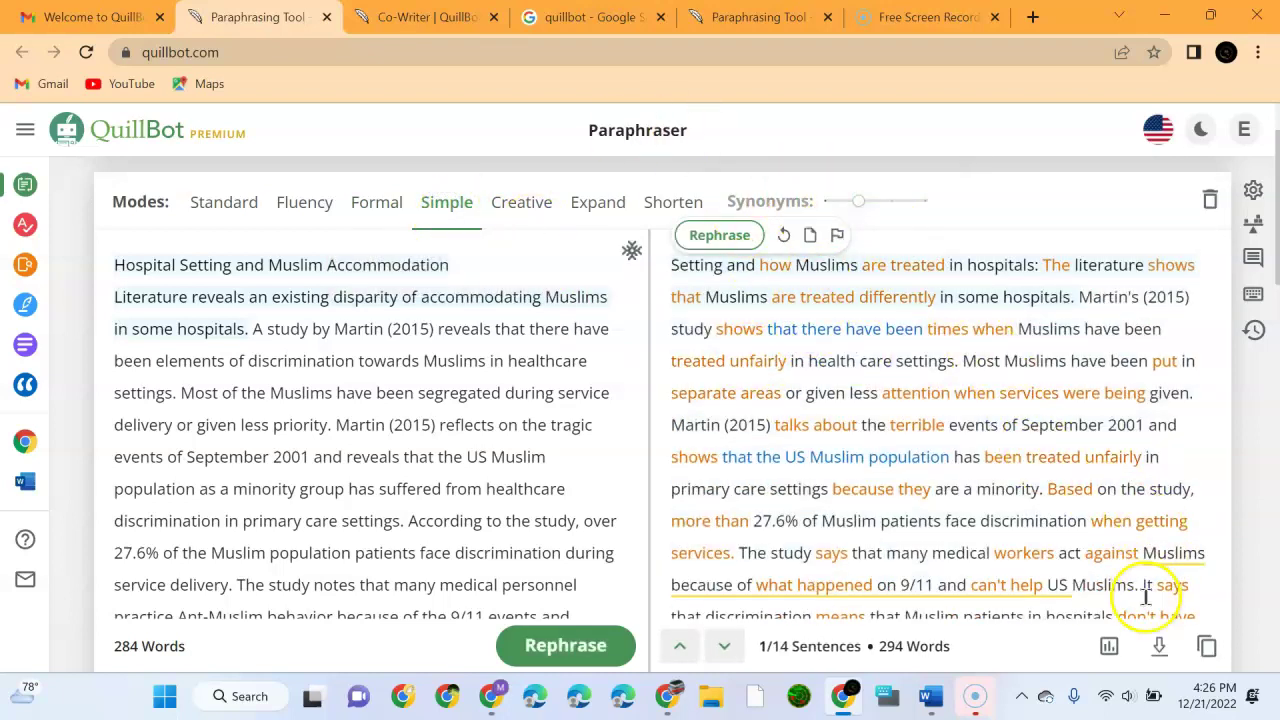
click(1159, 646)
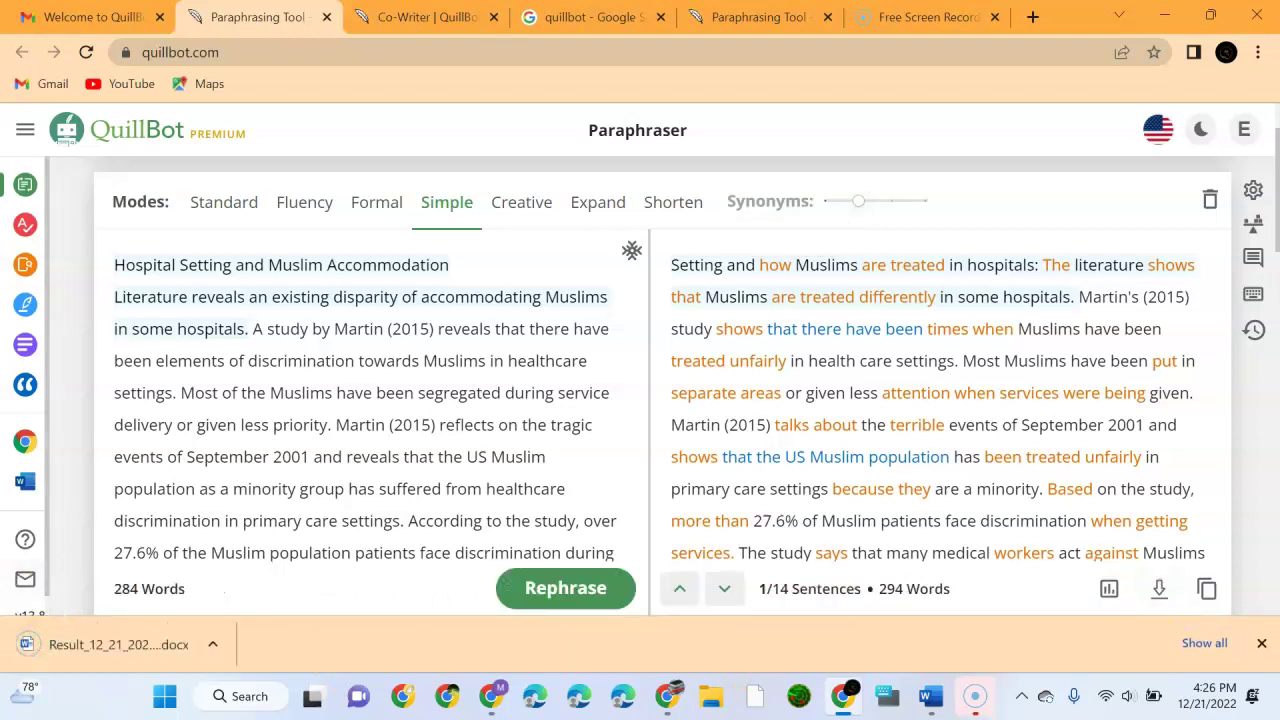
click(171, 646)
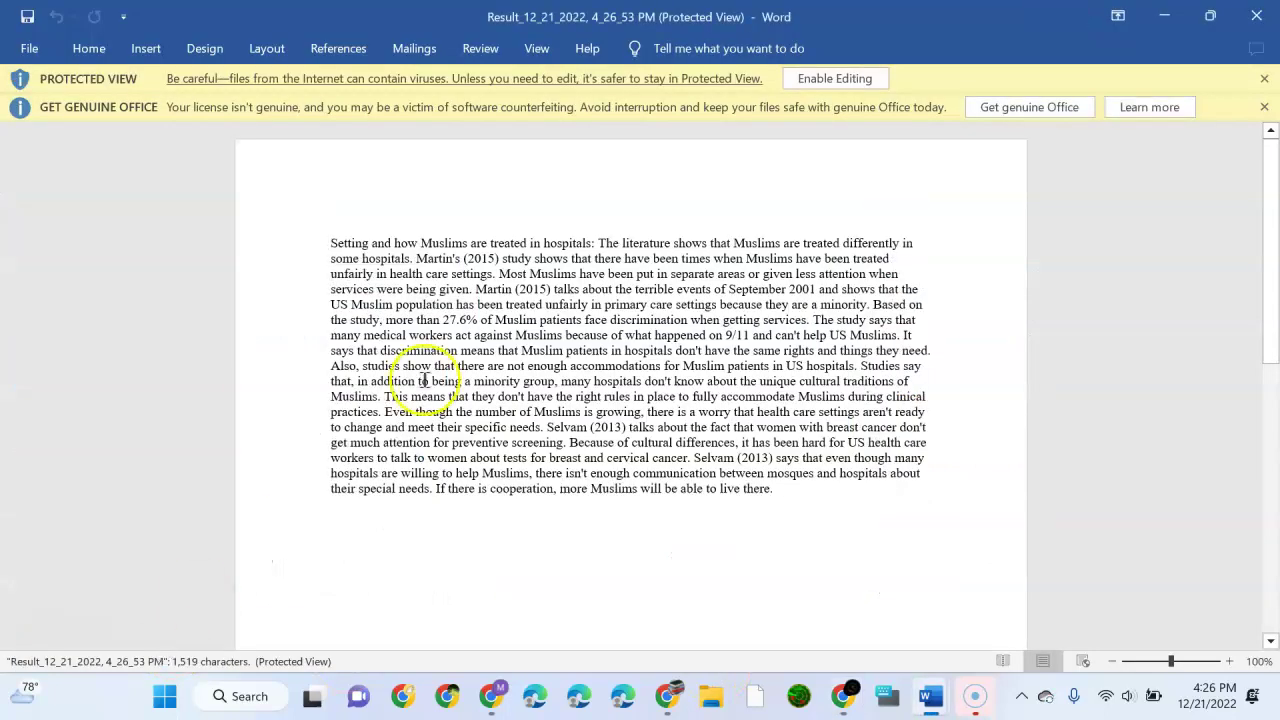
drag(331, 242, 547, 258)
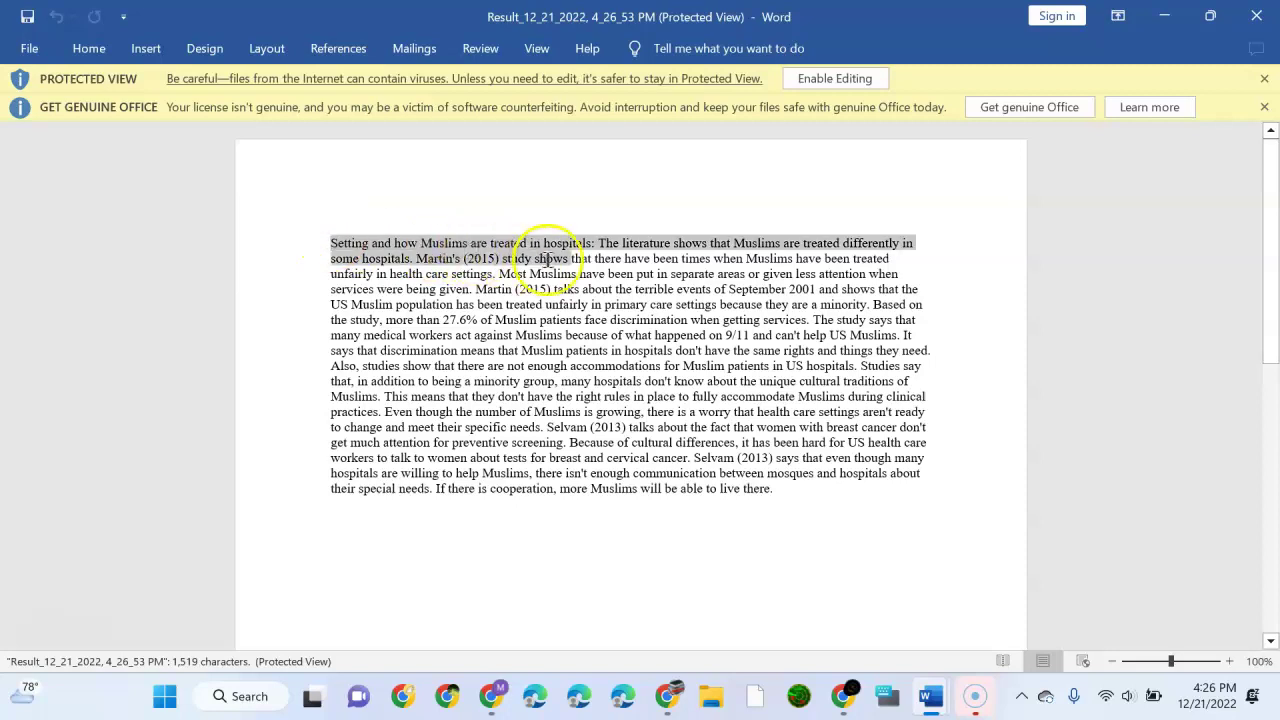
click(845, 696)
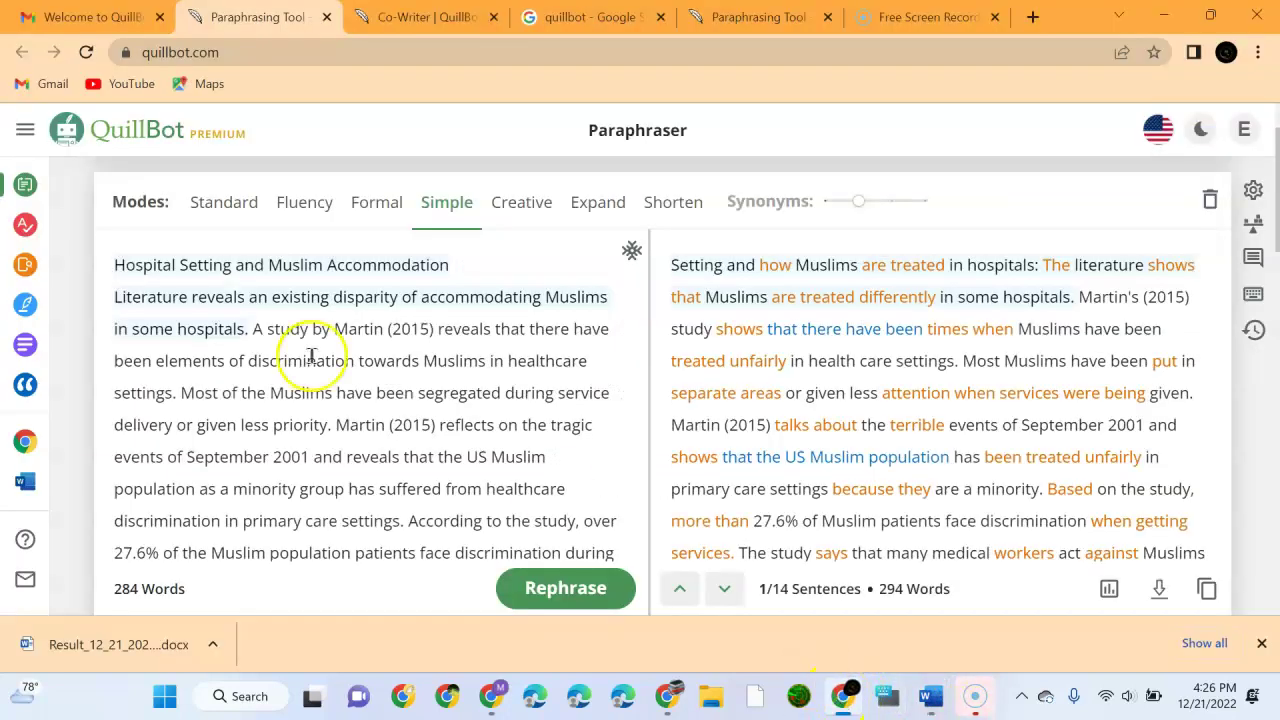
click(249, 355)
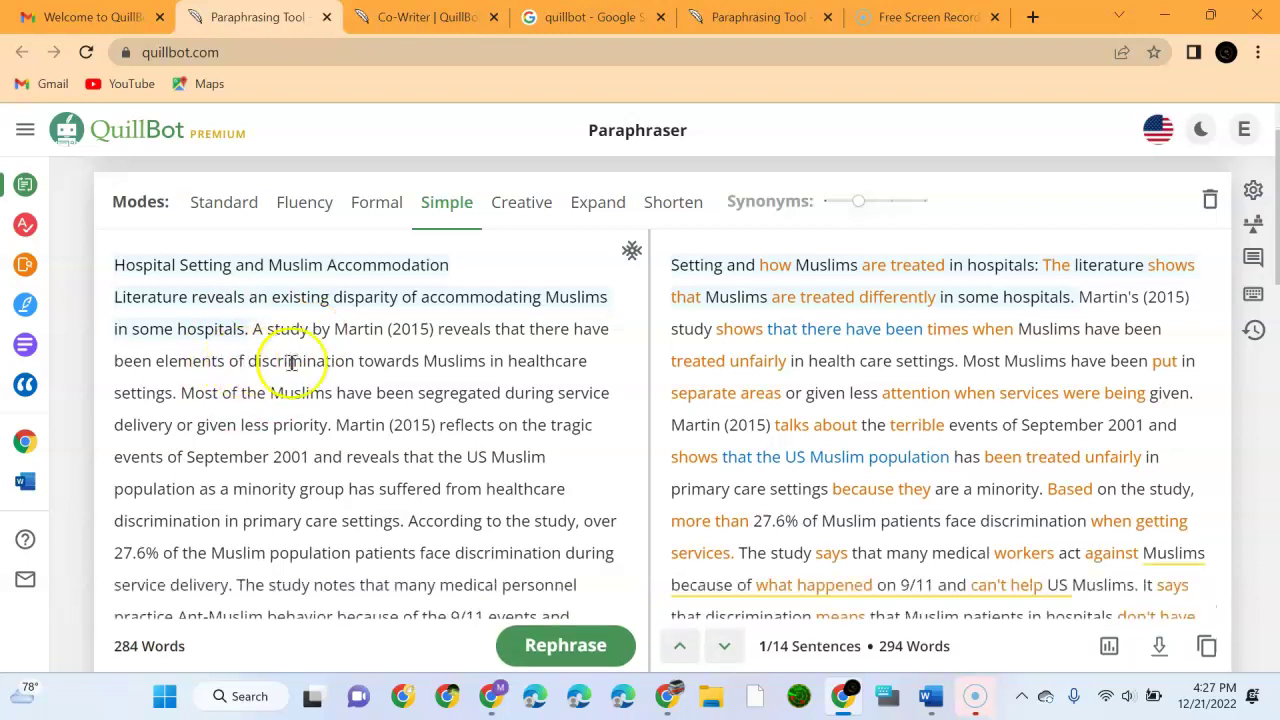
mouse_move(722, 298)
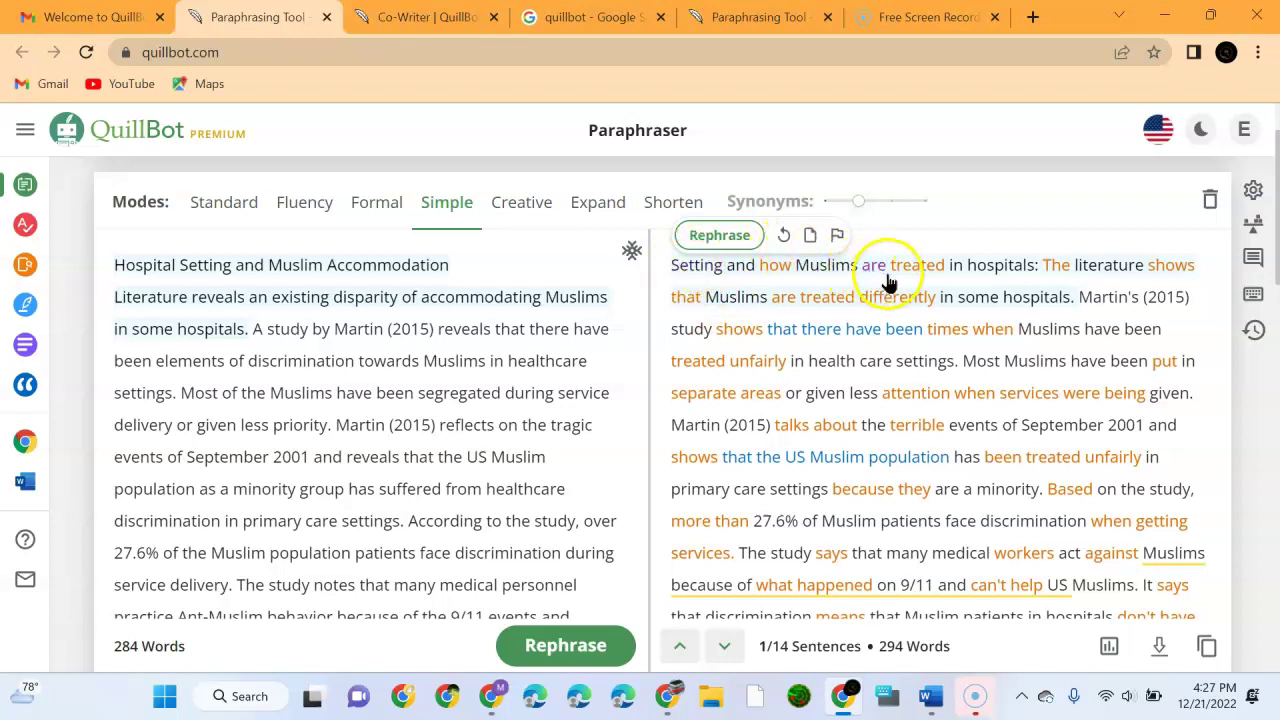
- Paraphrase the essay in Creative mode and highlight its first sentence, and paraphrase it in Expand mode, checking the output word count
click(525, 197)
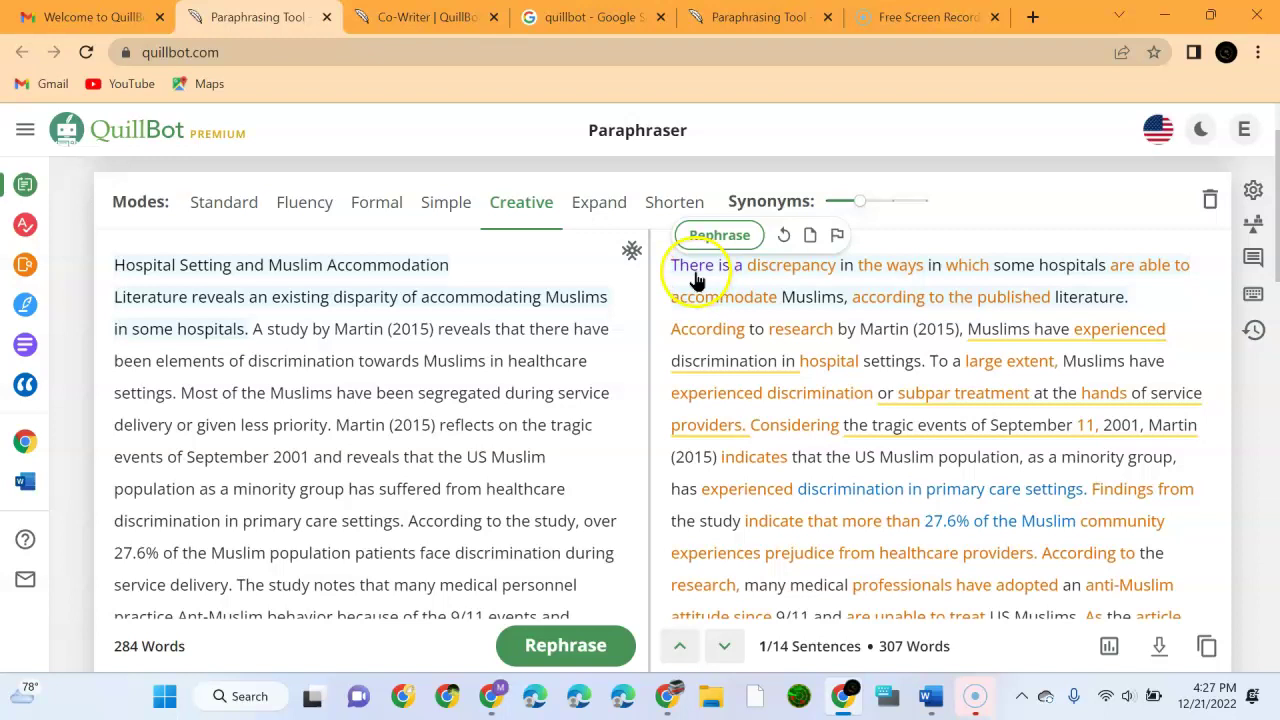
drag(1165, 300, 665, 262)
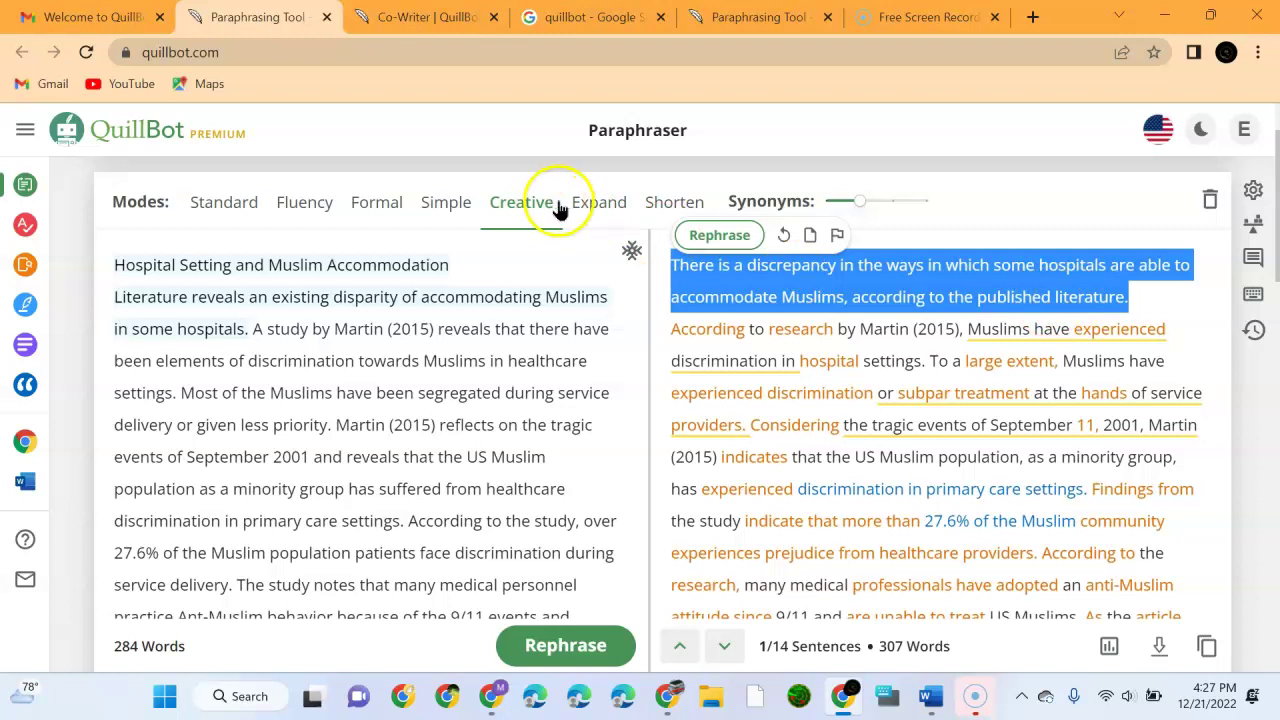
click(603, 197)
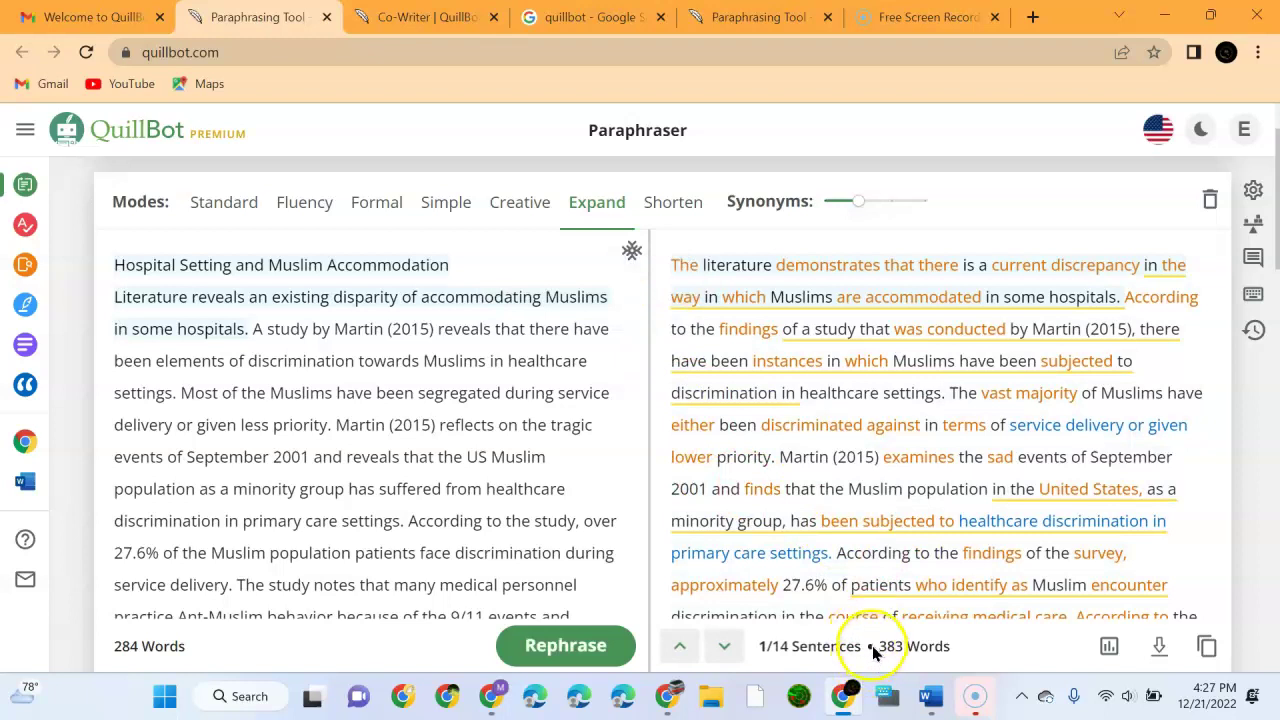
drag(878, 646, 940, 646)
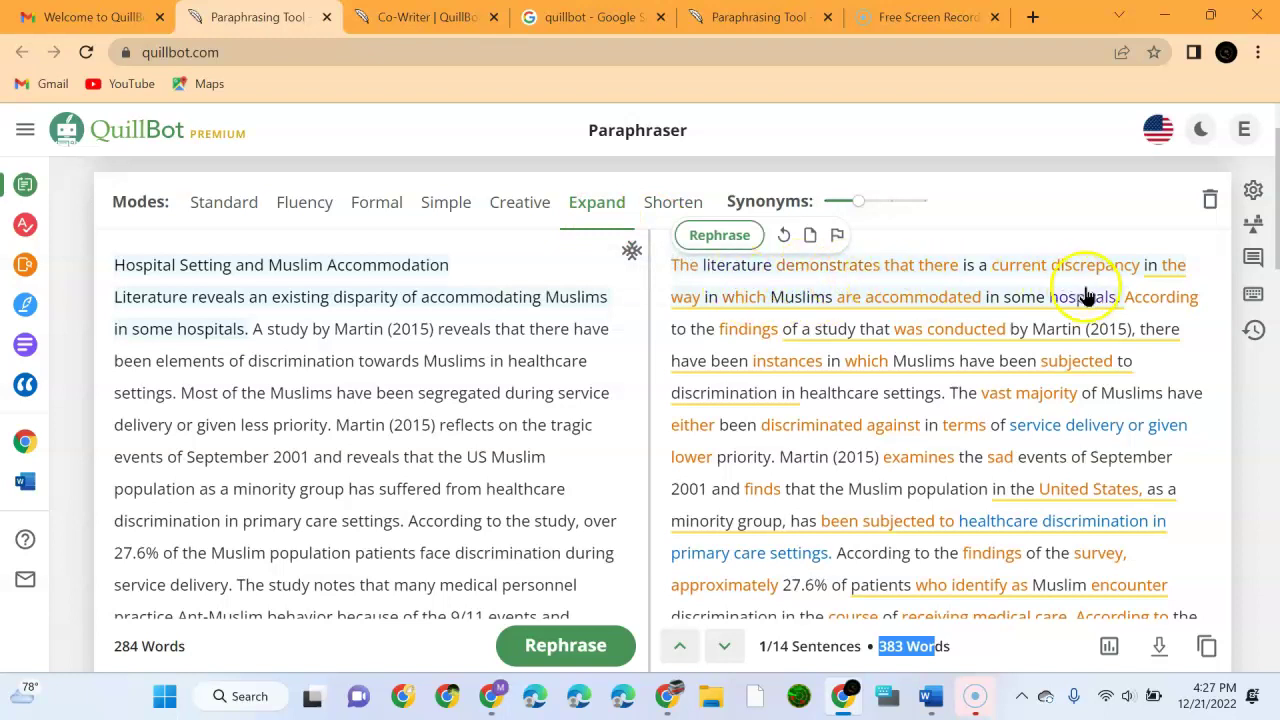
- Export the Expand paraphrase as a Word document, open it, and compare its first sentence with the Simple result document
click(1159, 646)
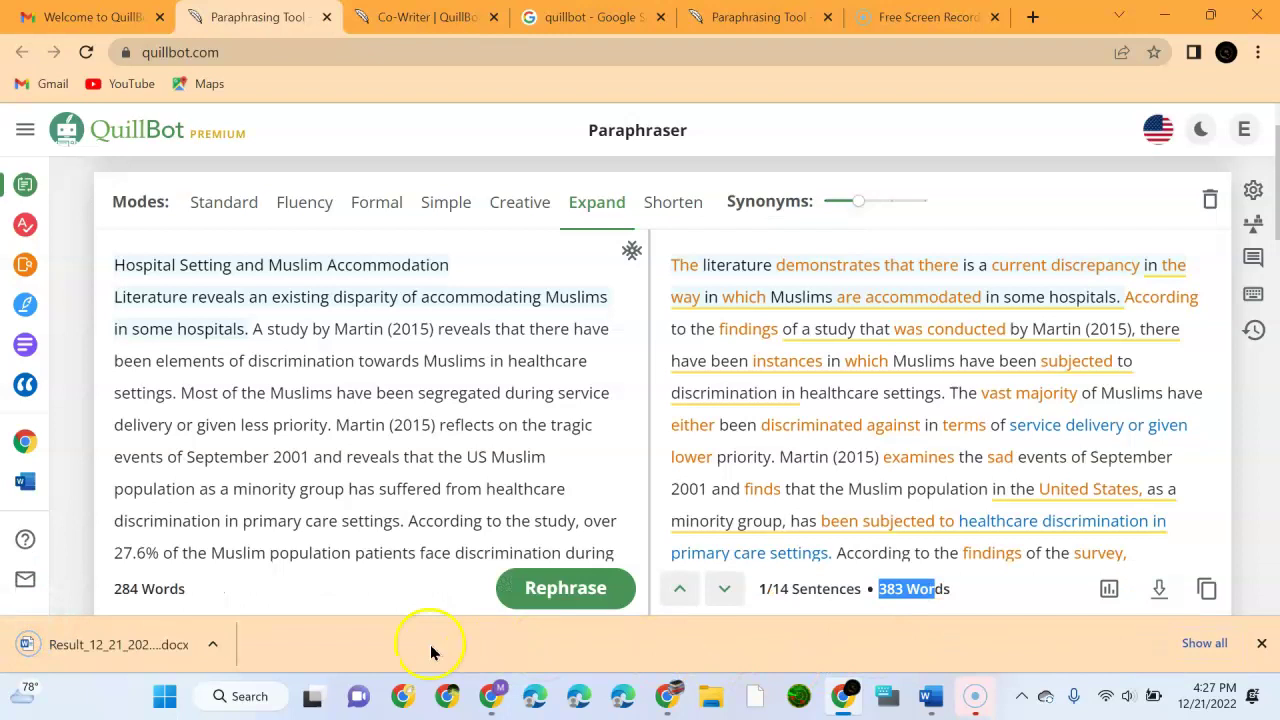
click(151, 644)
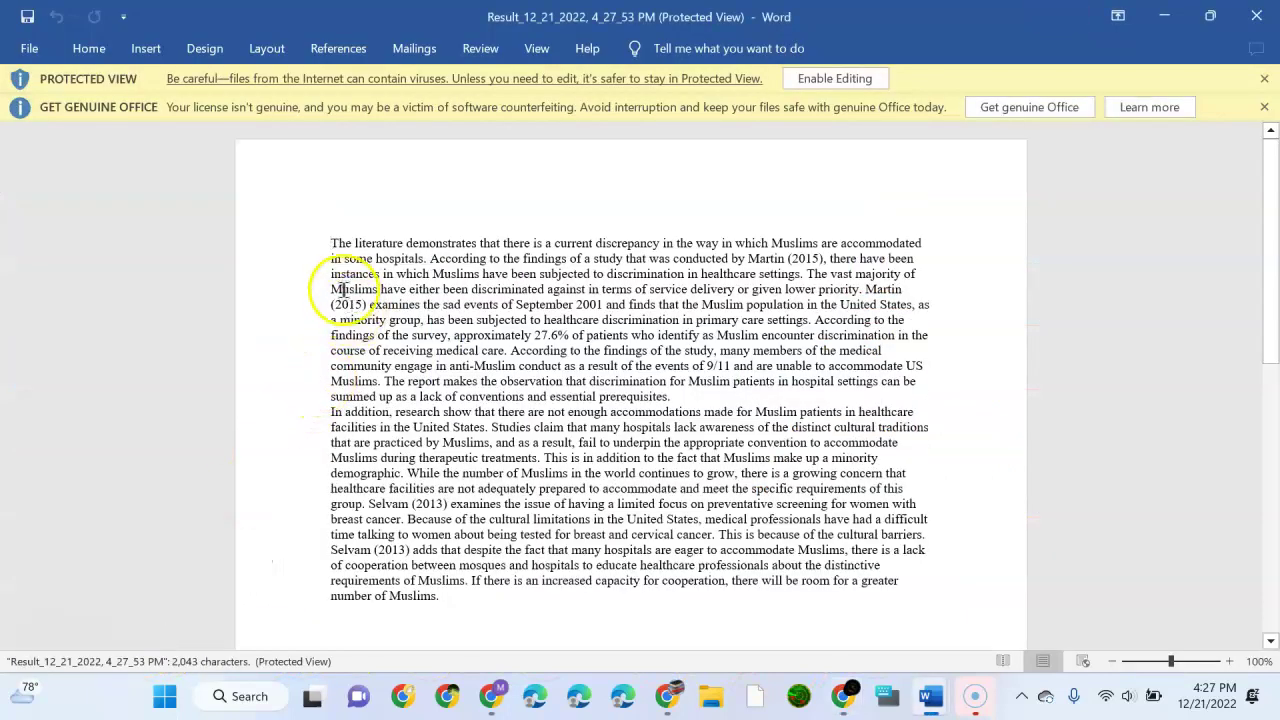
drag(332, 244, 429, 258)
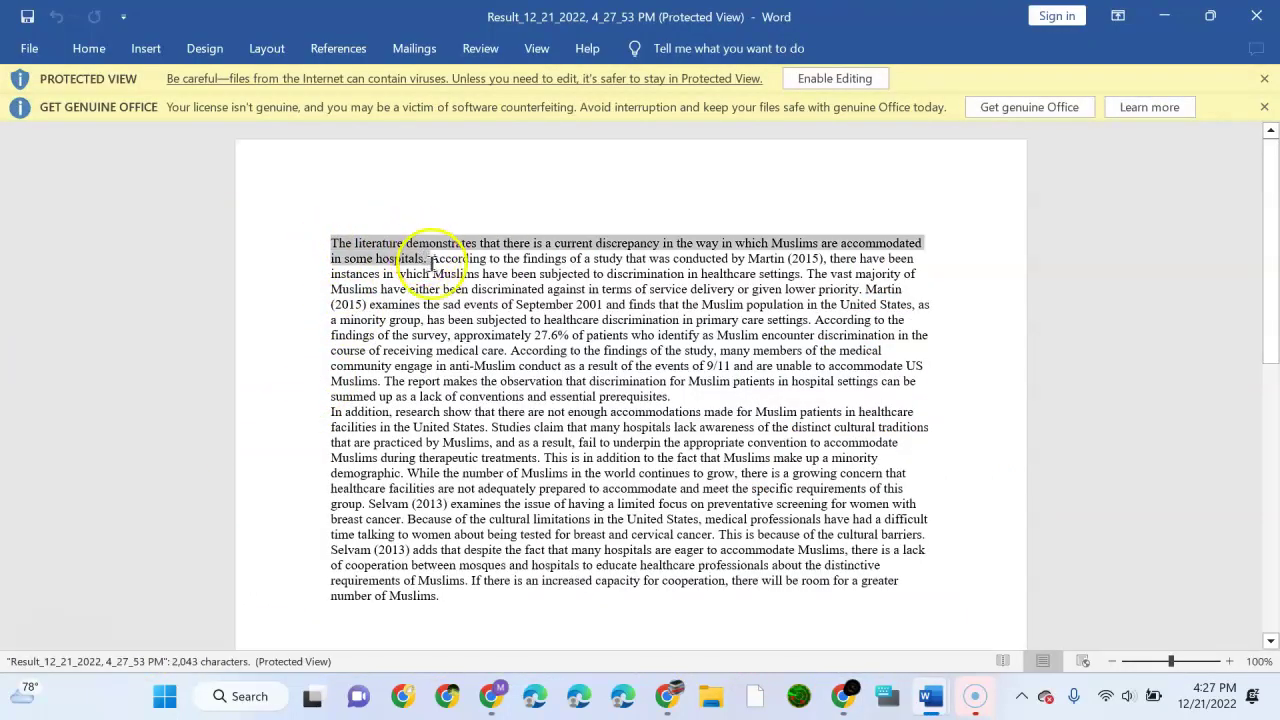
mouse_move(935, 698)
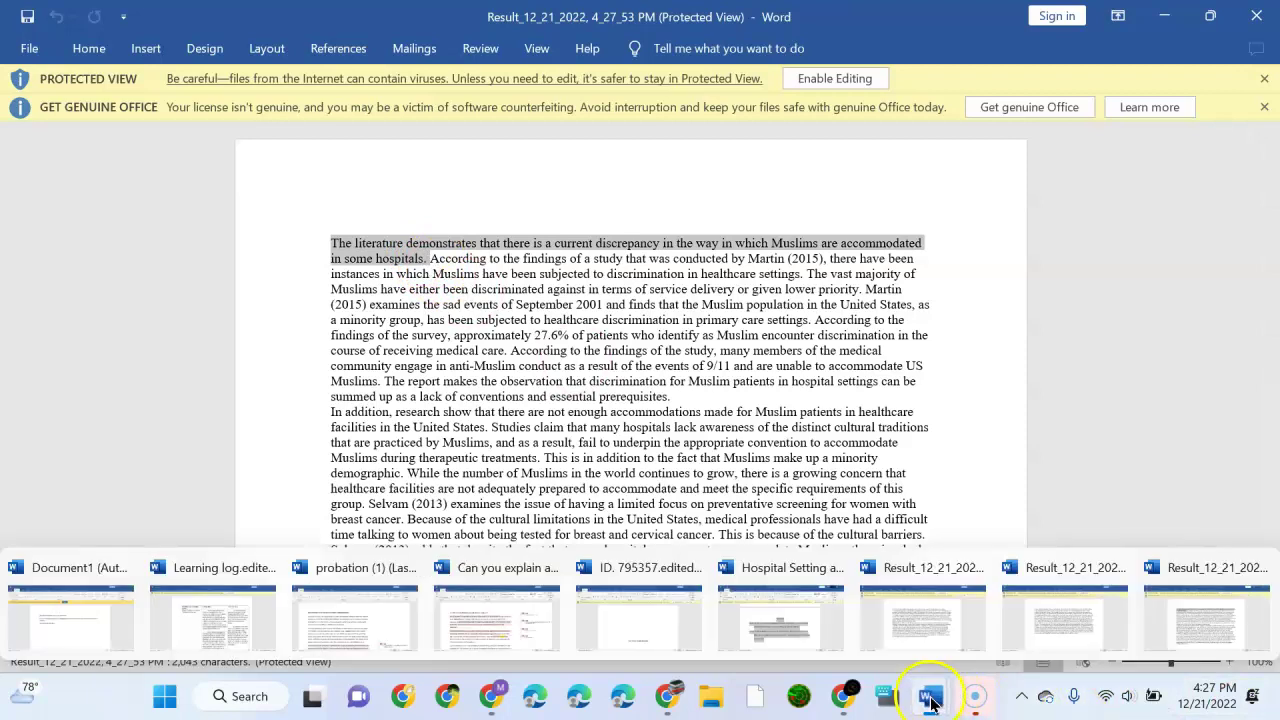
click(1051, 623)
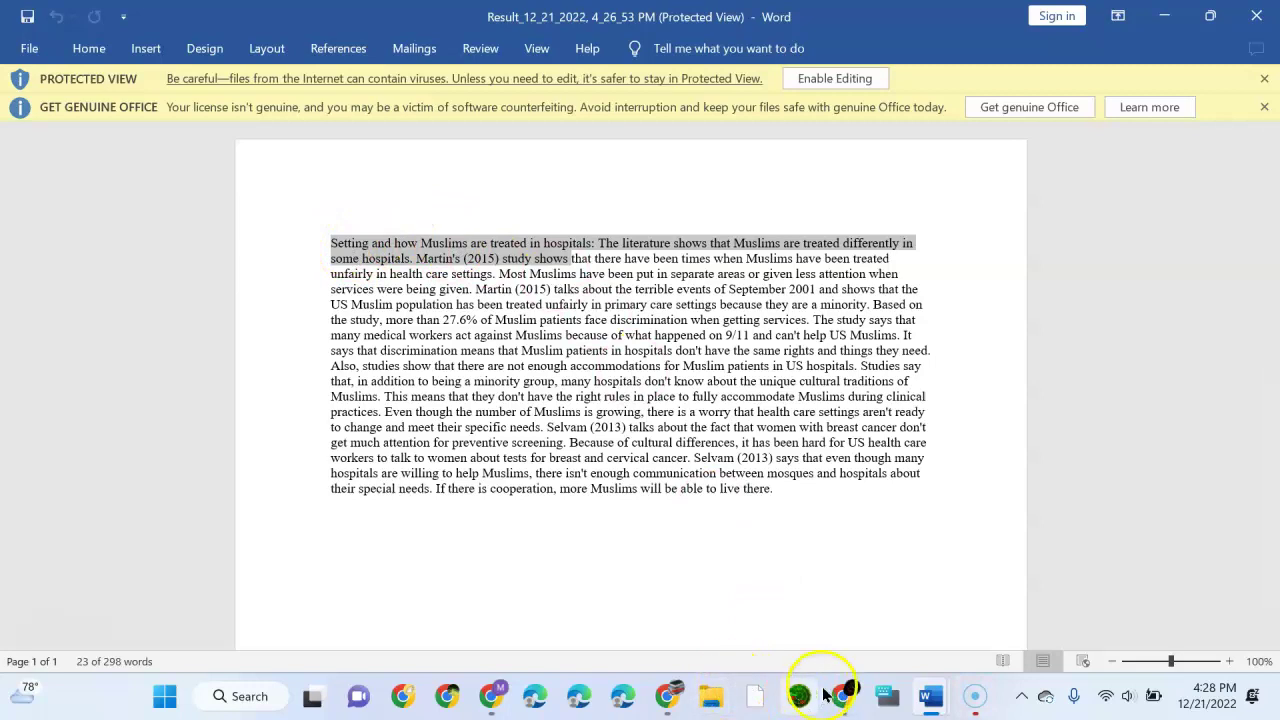
- Return to QuillBot, paraphrase the essay in Shorten mode, and highlight the first two sentences of the output
click(853, 690)
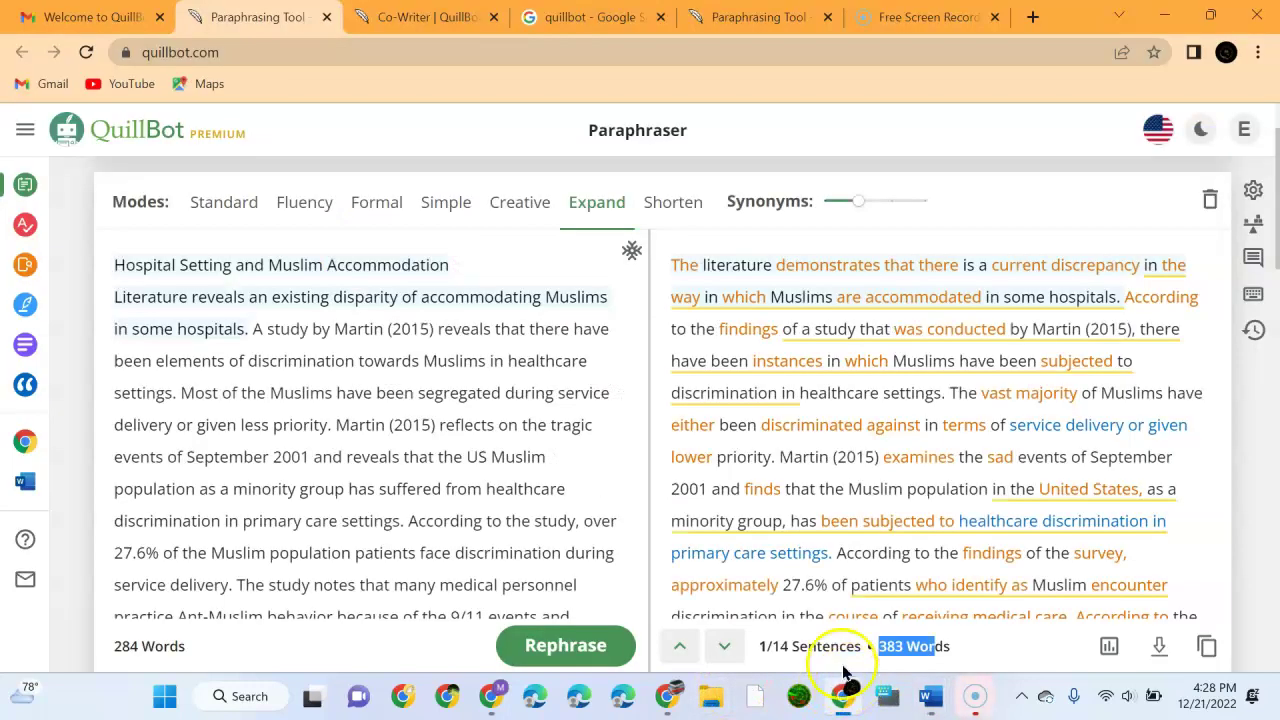
click(668, 200)
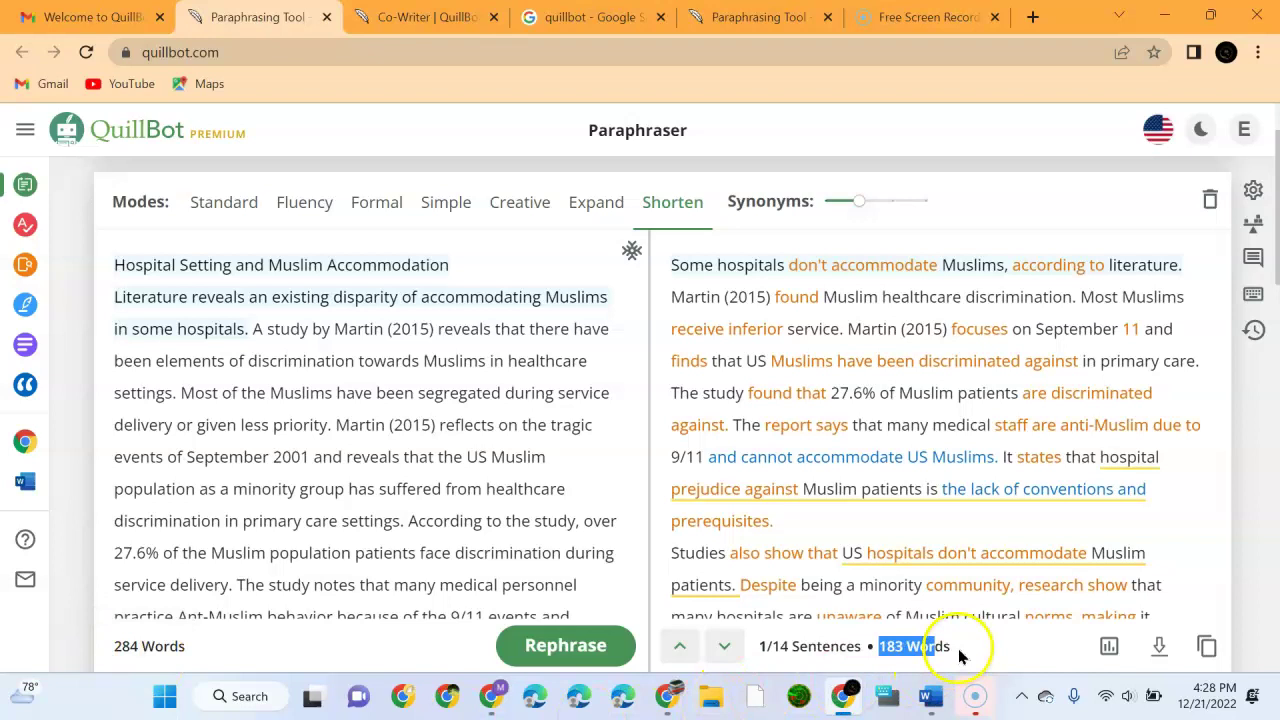
drag(669, 264, 1080, 296)
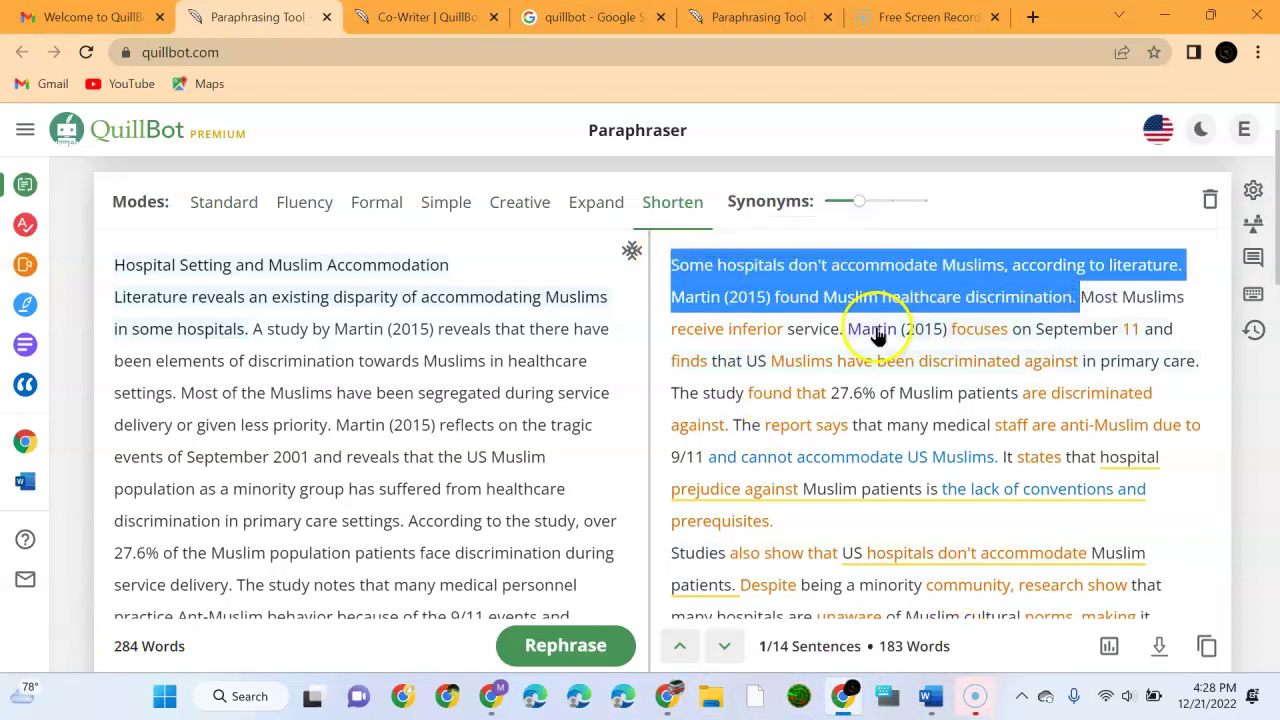